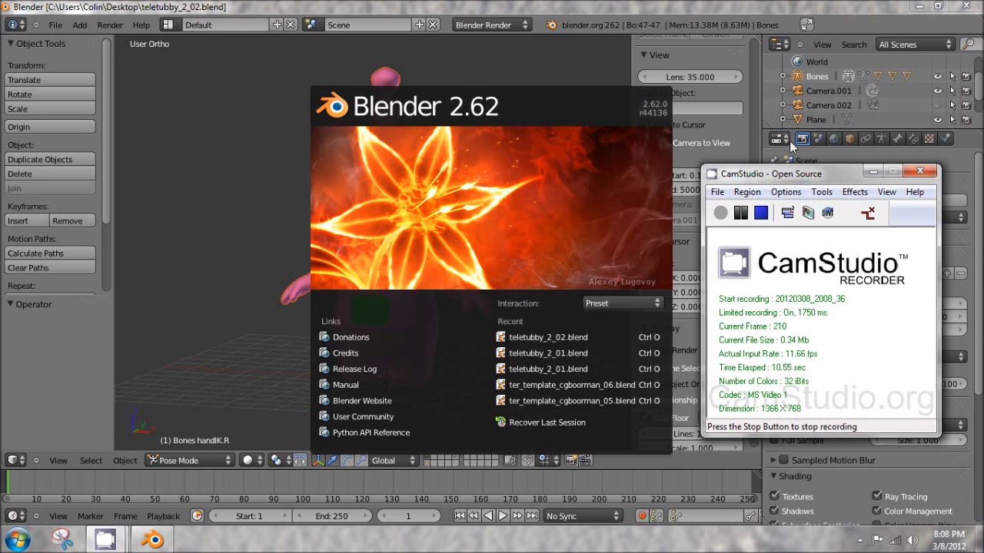
Dismiss the splash screen and switch the viewport from the character mesh layer to the armature layer
{"action": "left_click", "coordinate": [549, 145]}
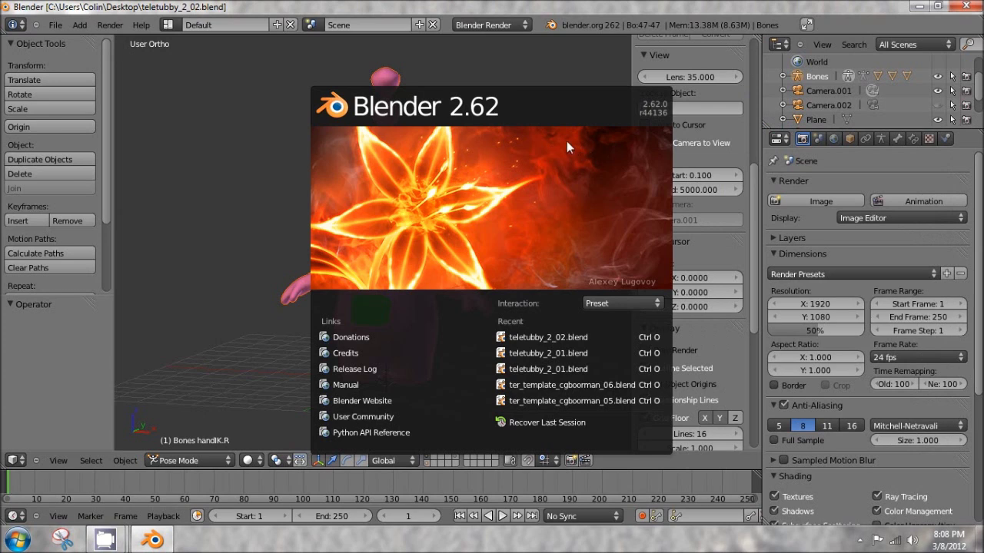
{"action": "left_click", "coordinate": [573, 145]}
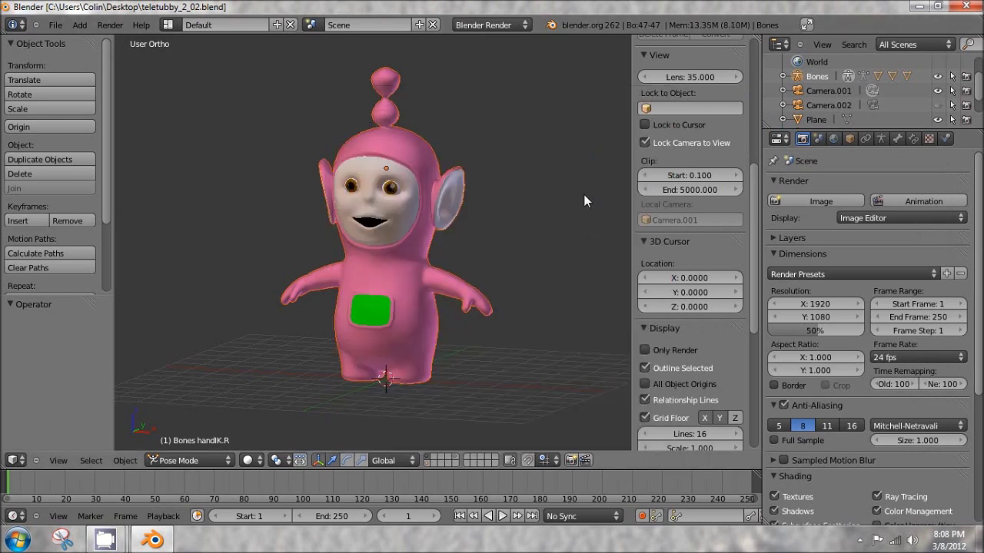
{"action": "middle_click_drag", "start_coordinate": [575, 194], "coordinate": [479, 193]}
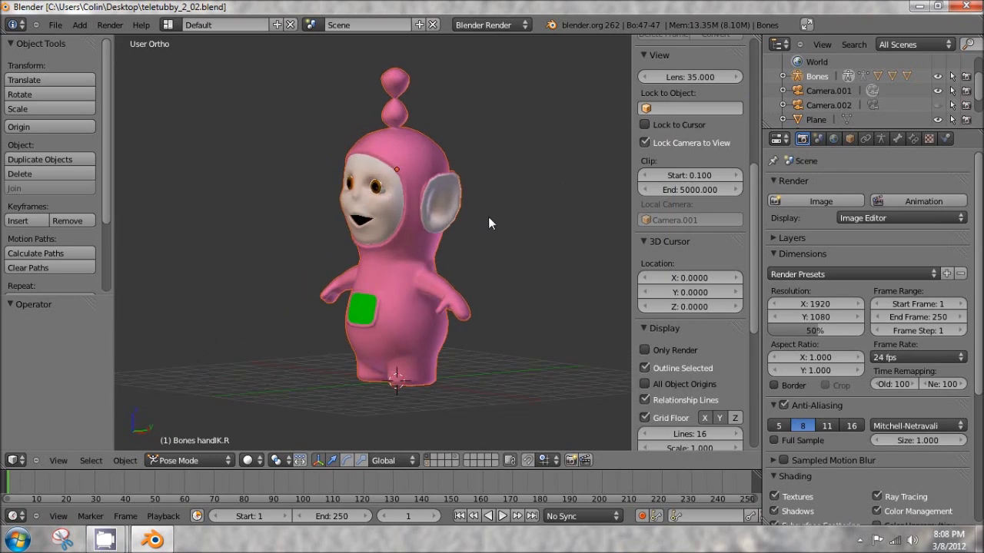
{"action": "middle_click_drag", "start_coordinate": [365, 327], "coordinate": [434, 470]}
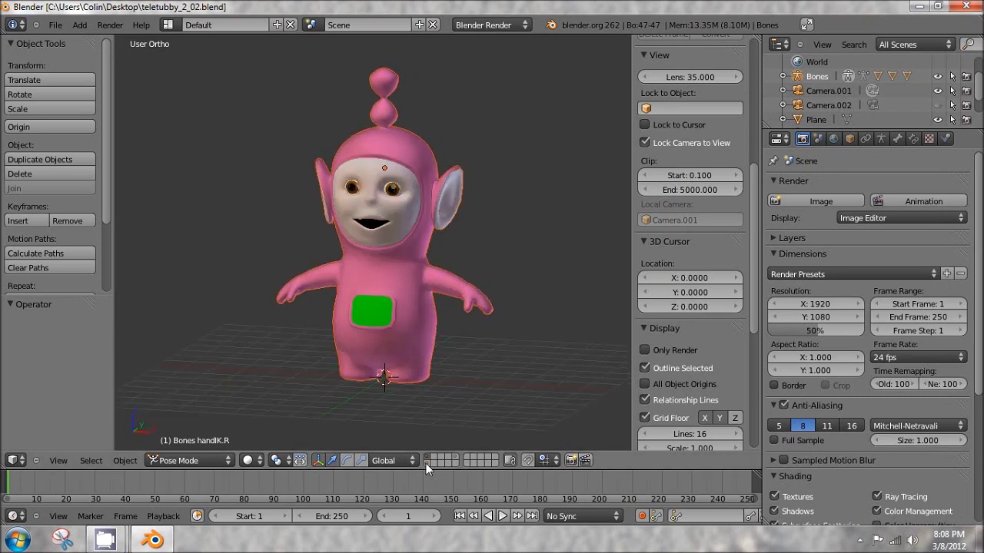
{"action": "left_click", "coordinate": [426, 463]}
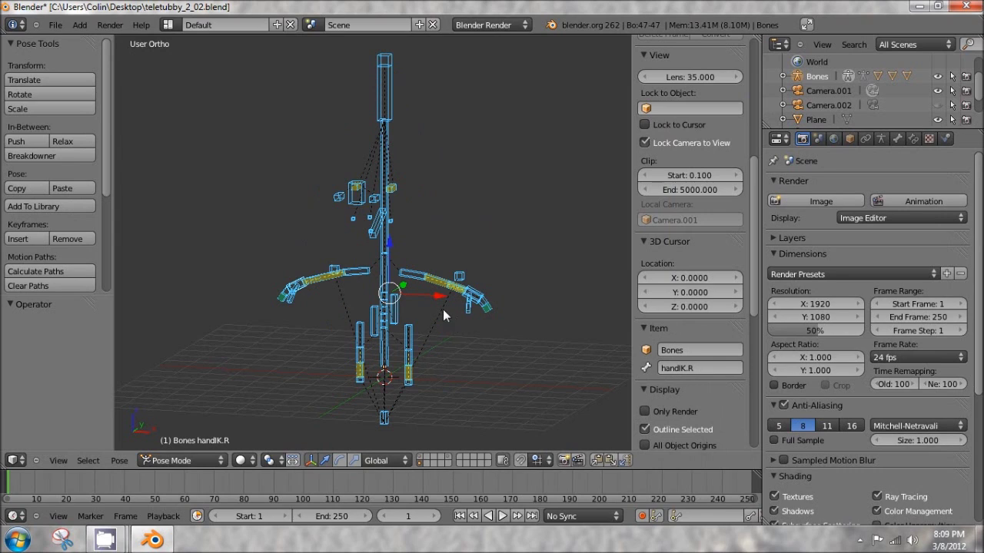
Examine the armature from several angles and compare it with the character mesh by alternating between their layers
{"action": "mouse_move", "coordinate": [442, 309]}
{"action": "middle_mouse_down"}
{"action": "mouse_move", "coordinate": [420, 309]}
{"action": "mouse_move", "coordinate": [435, 309]}
{"action": "middle_mouse_up"}
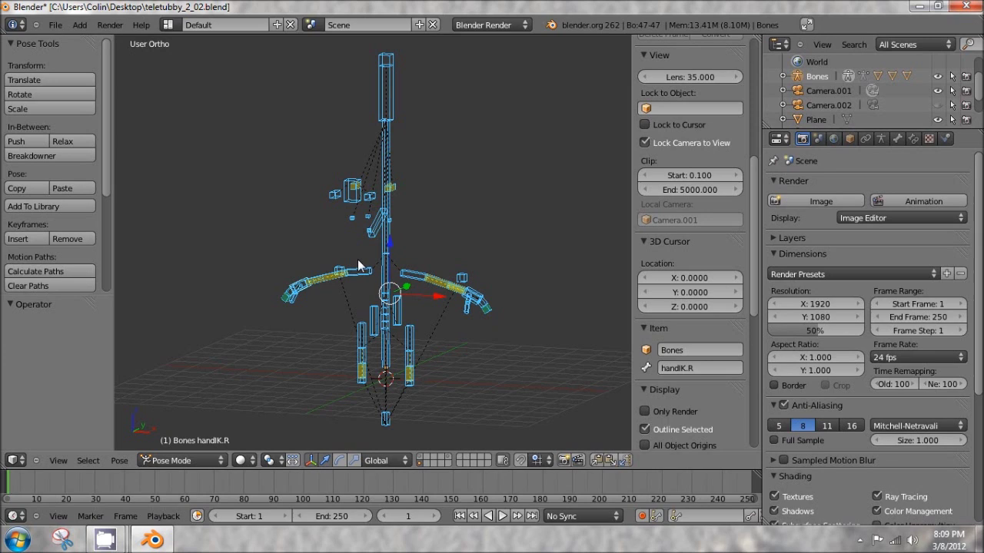
{"action": "middle_click_drag", "start_coordinate": [357, 259], "coordinate": [343, 164]}
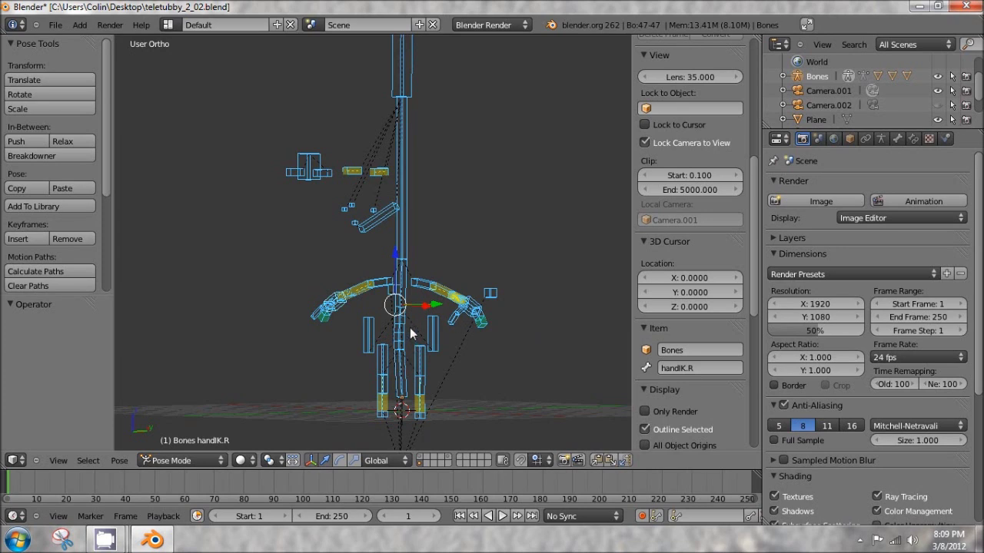
{"action": "middle_click_drag", "start_coordinate": [354, 319], "coordinate": [393, 323]}
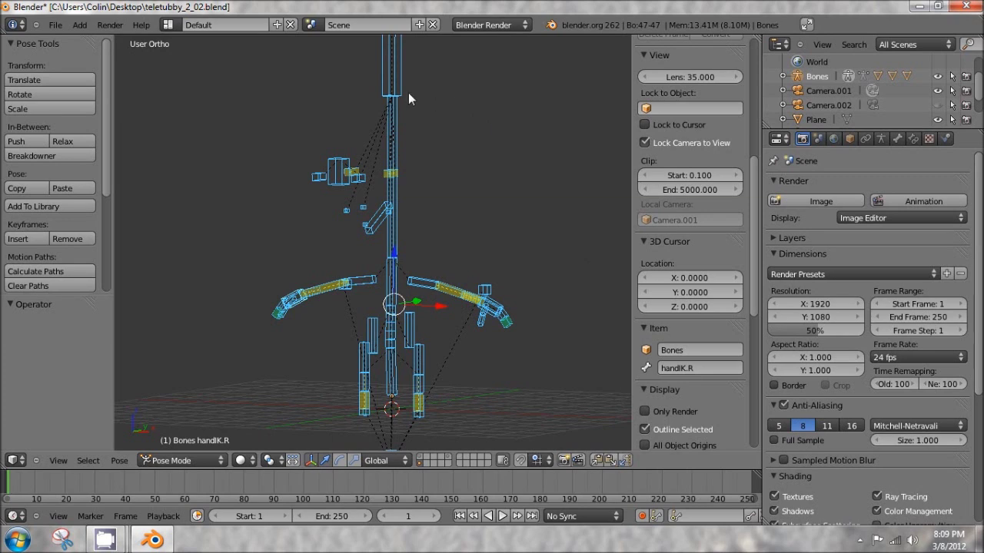
{"action": "left_click", "coordinate": [428, 464]}
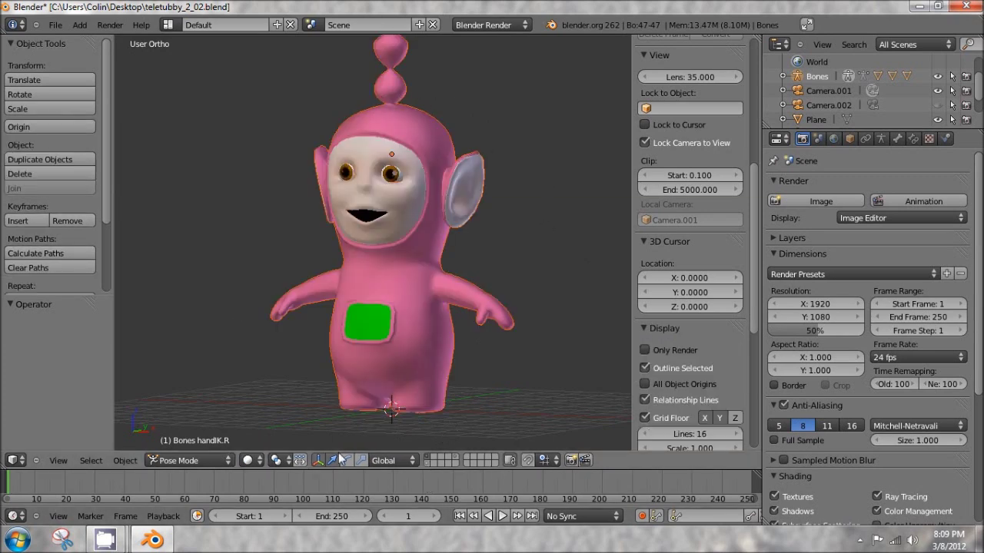
{"action": "left_click", "coordinate": [426, 463]}
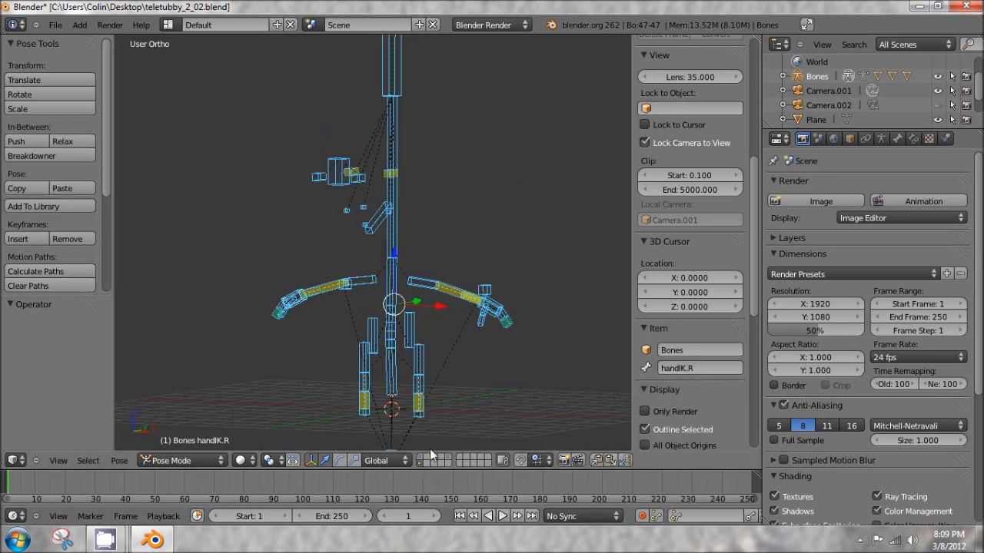
{"action": "left_click", "coordinate": [420, 463]}
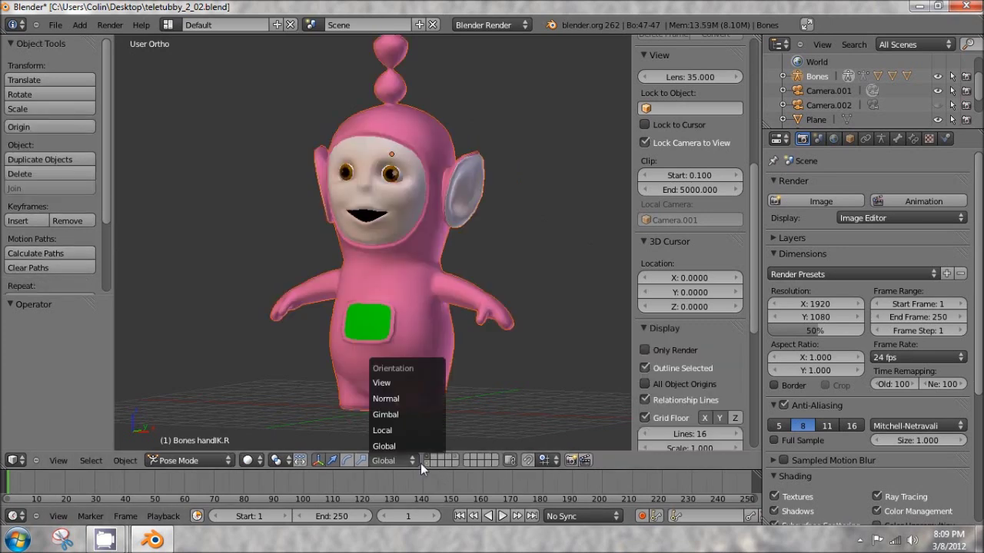
{"action": "left_click", "coordinate": [426, 462]}
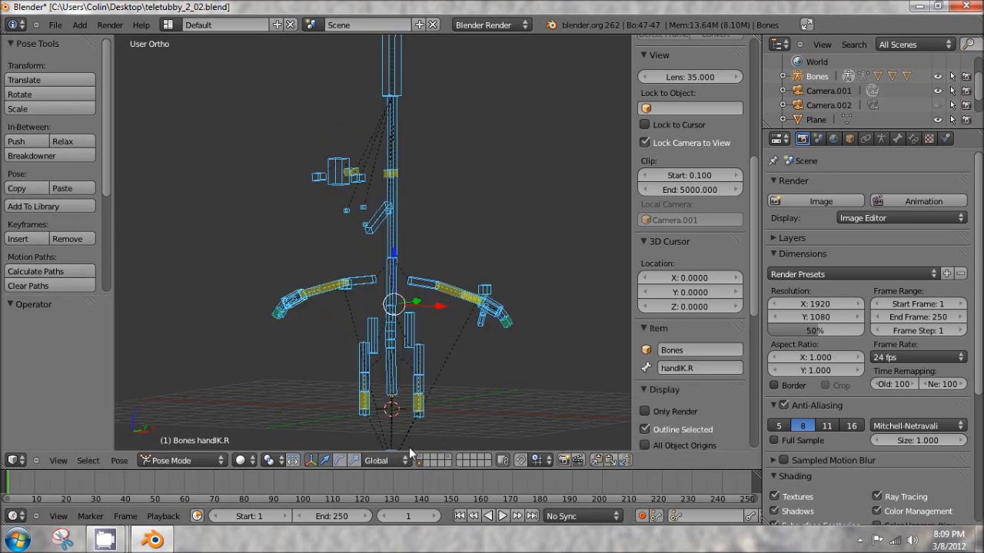
{"action": "left_click", "coordinate": [423, 459]}
{"action": "left_click", "coordinate": [428, 462]}
{"action": "mouse_move", "coordinate": [439, 285]}
{"action": "middle_mouse_down"}
{"action": "mouse_move", "coordinate": [320, 292]}
{"action": "mouse_move", "coordinate": [405, 284]}
{"action": "middle_mouse_up"}
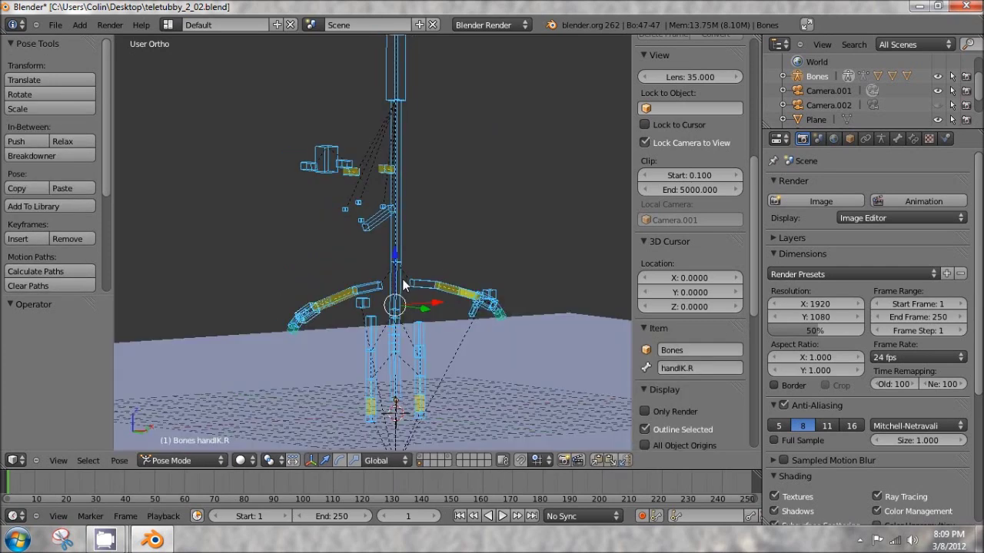
In the right side view, spread the feet by moving IKfoot.L backward and IKfoot.R about 0.68 units forward along Y
{"action": "key", "text": "KP_3"}
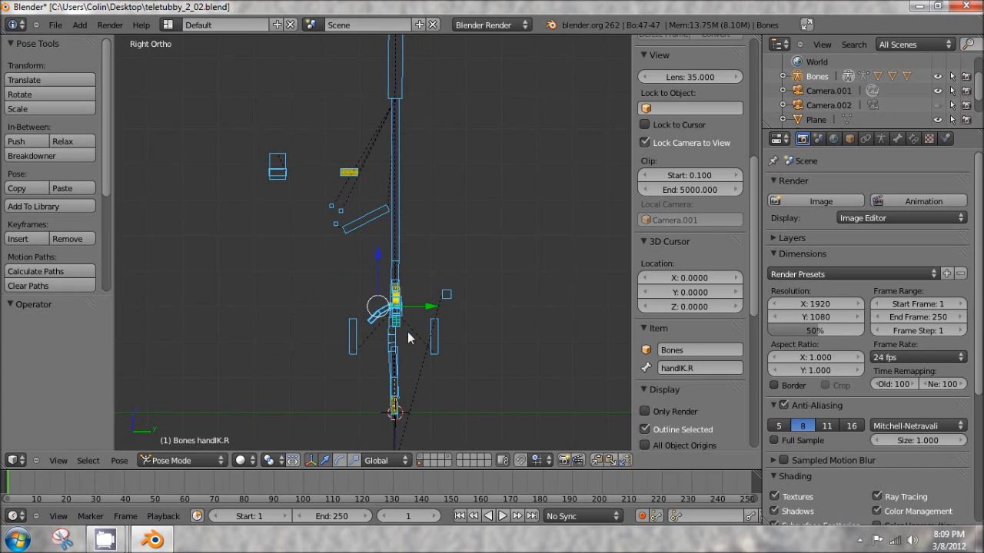
{"action": "middle_click_drag", "start_coordinate": [408, 332], "coordinate": [355, 196], "text": "shift"}
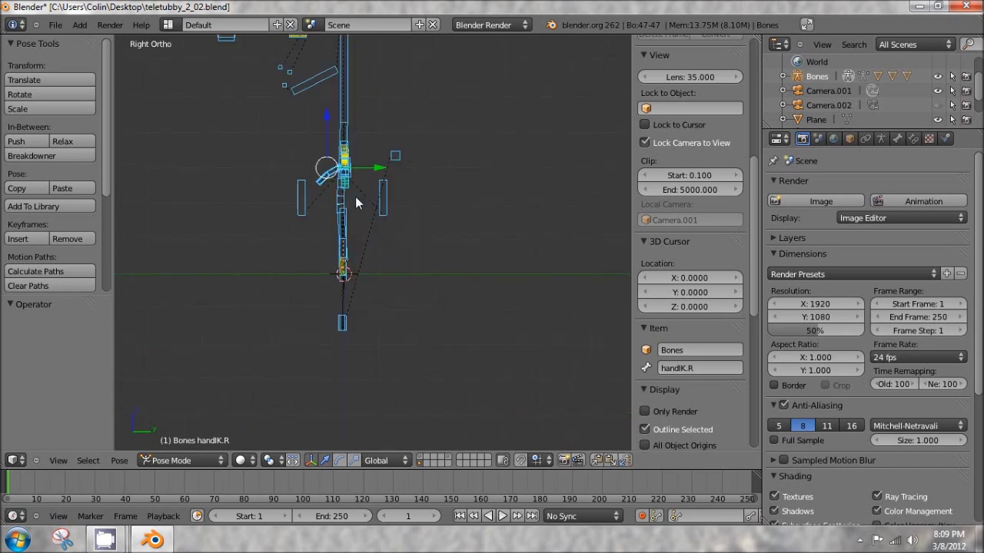
{"action": "right_click", "coordinate": [342, 270]}
{"action": "scroll", "coordinate": [308, 316], "scroll_direction": "up", "scroll_amount": 5}
{"action": "middle_click_drag", "start_coordinate": [297, 329], "coordinate": [362, 275], "text": "shift"}
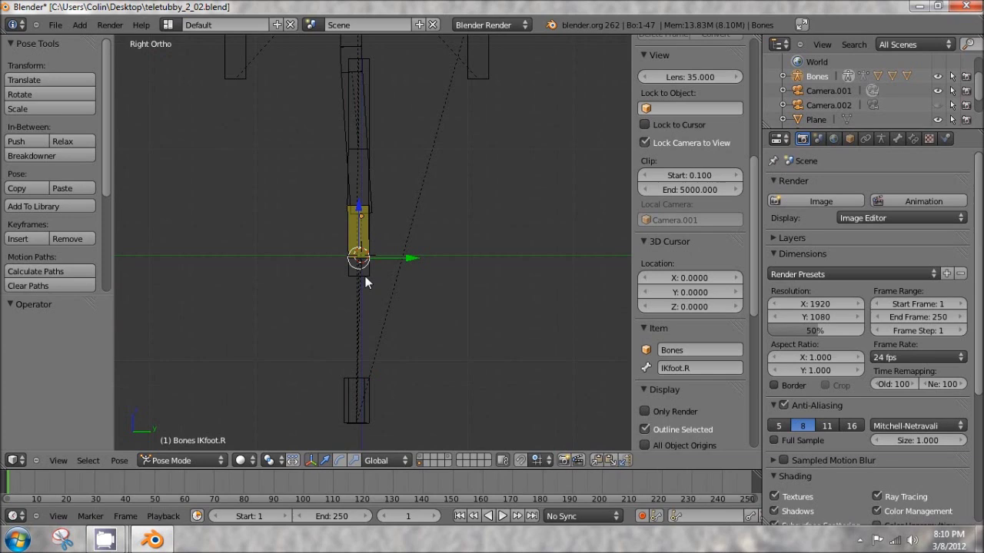
{"action": "right_click", "coordinate": [365, 278]}
{"action": "right_click_drag", "start_coordinate": [345, 269], "coordinate": [435, 261]}
{"action": "right_click_drag", "start_coordinate": [346, 273], "coordinate": [272, 269]}
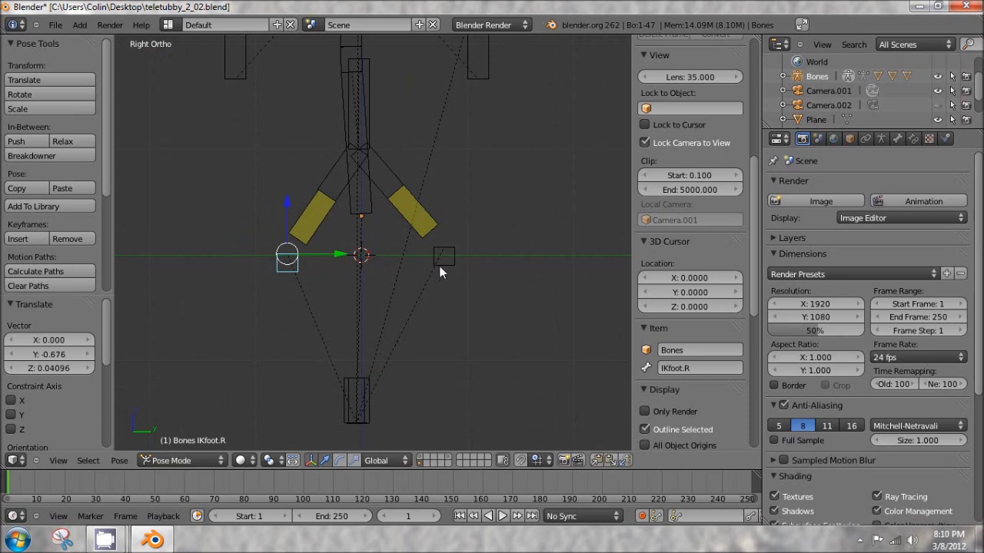
{"action": "right_click_drag", "start_coordinate": [444, 262], "coordinate": [441, 265]}
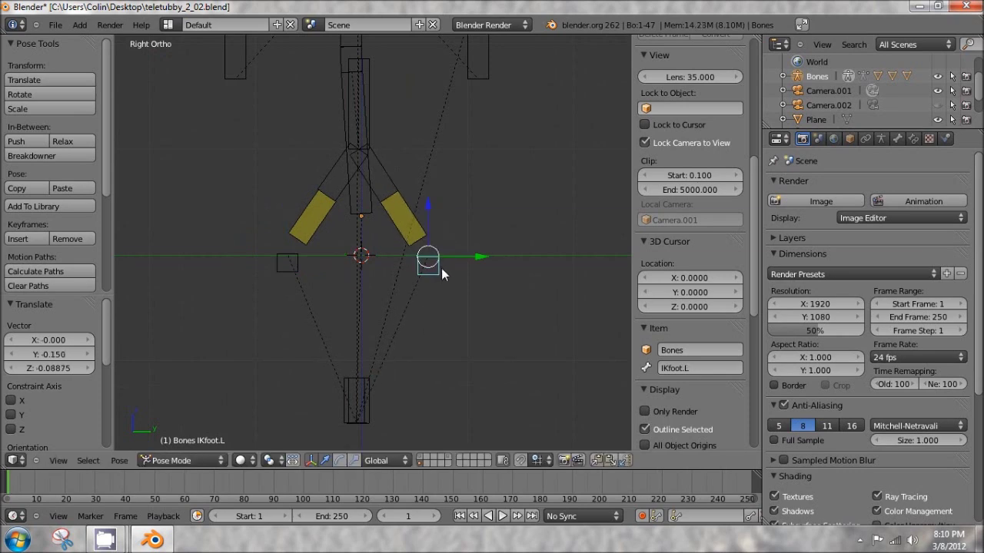
Examine the posed legs and the whole armature in the side, perspective and front views
{"action": "scroll", "coordinate": [525, 279], "scroll_direction": "down", "scroll_amount": 2}
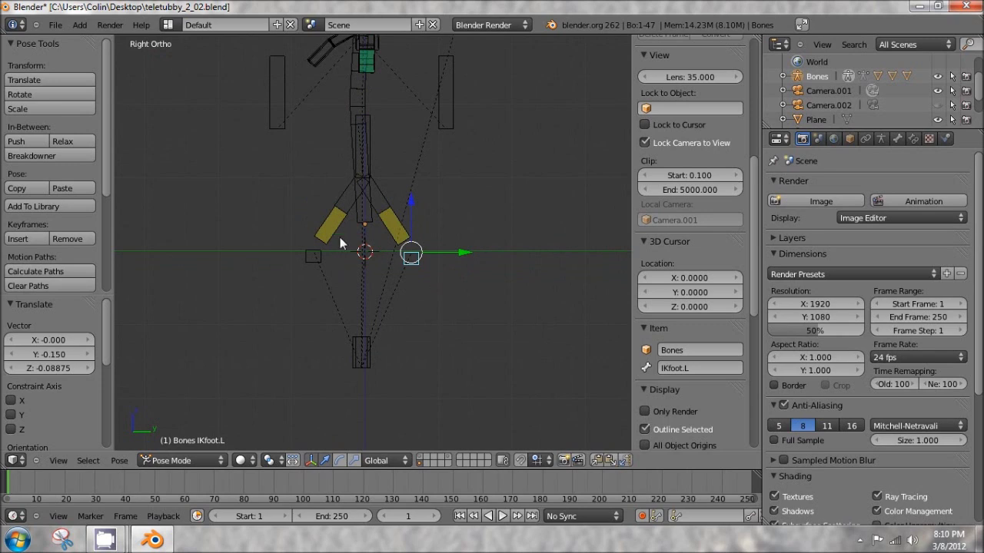
{"action": "middle_click_drag", "start_coordinate": [287, 190], "coordinate": [385, 206]}
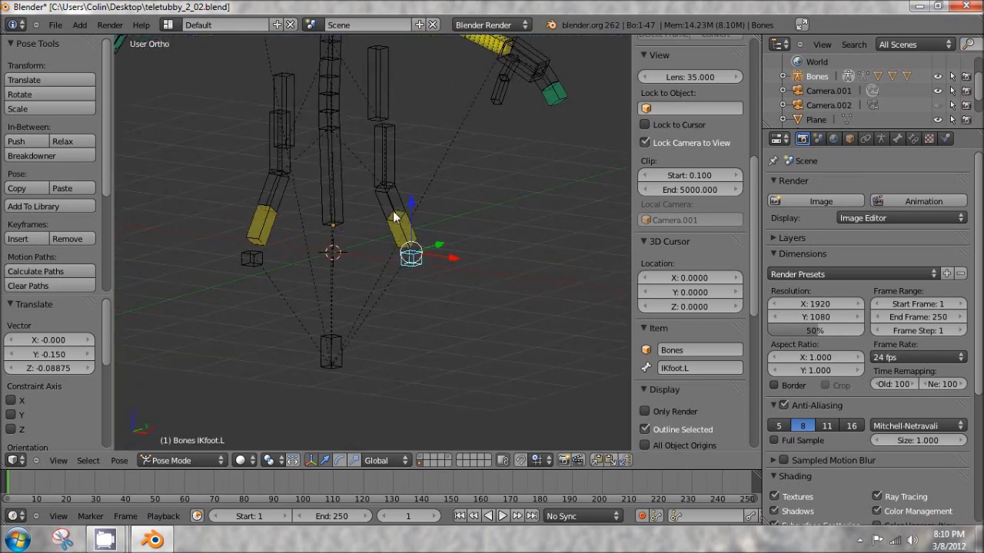
{"action": "key", "text": "KP_3"}
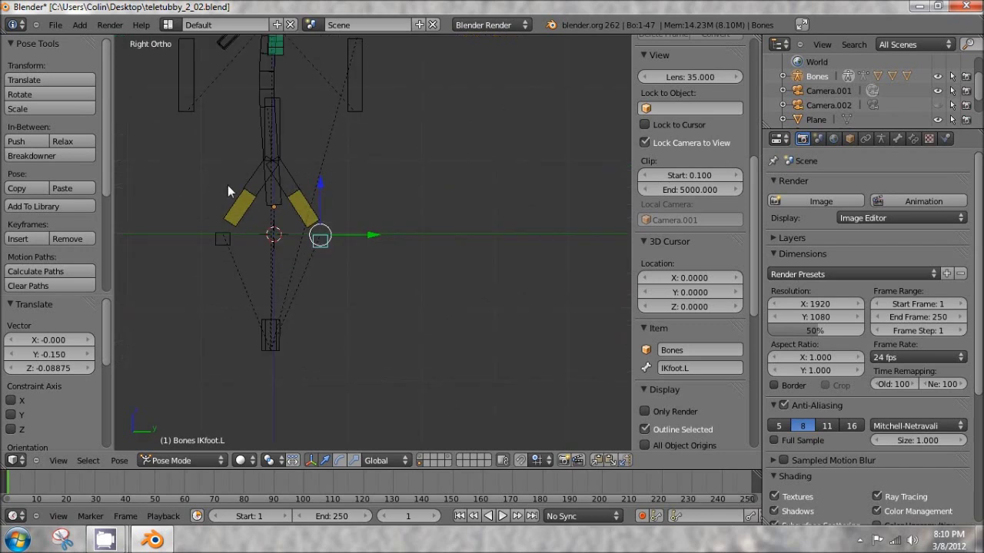
{"action": "middle_click_drag", "start_coordinate": [228, 185], "coordinate": [324, 185], "text": "shift"}
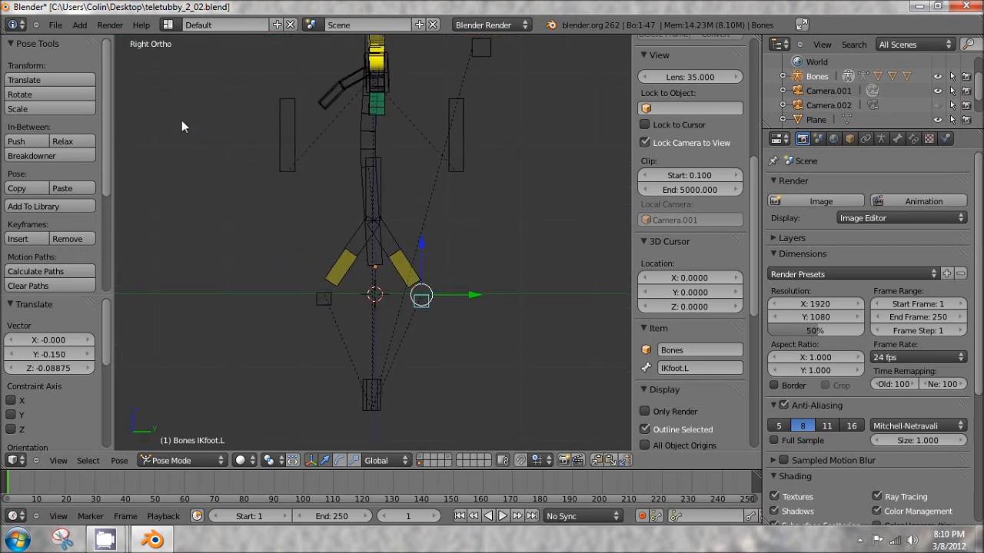
{"action": "key", "text": "KP_1"}
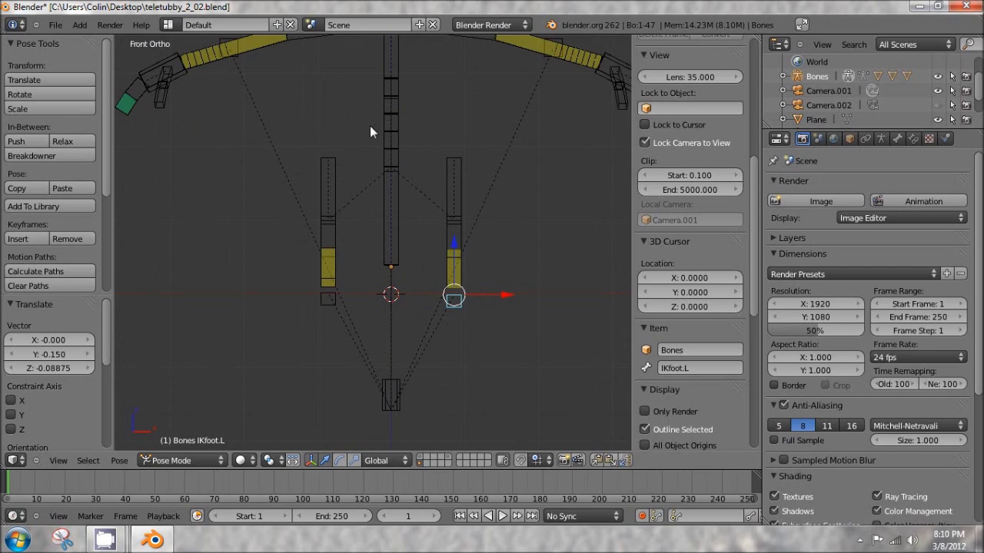
{"action": "scroll", "coordinate": [389, 279], "scroll_direction": "down", "scroll_amount": 3}
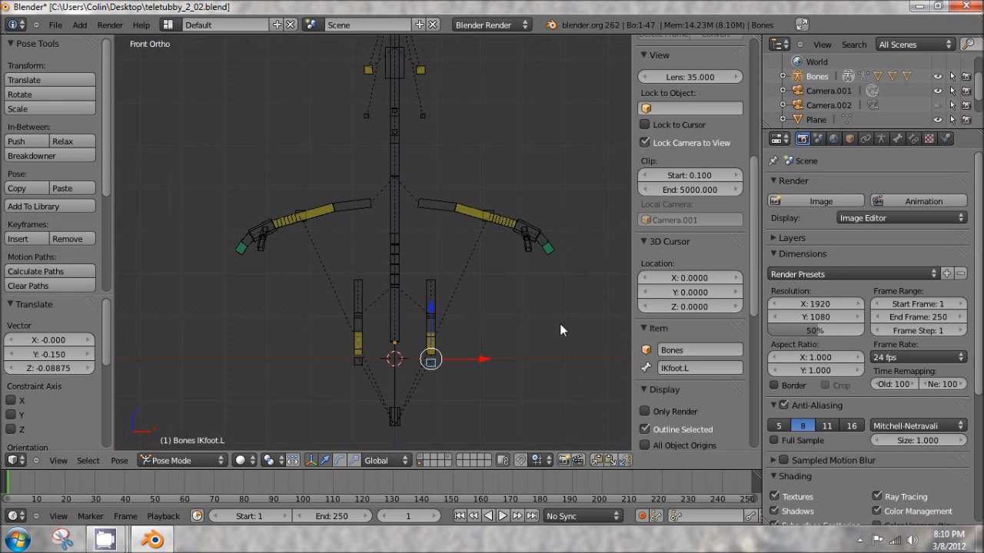
{"action": "middle_click_drag", "start_coordinate": [528, 283], "coordinate": [514, 316]}
{"action": "key", "text": "KP_1"}
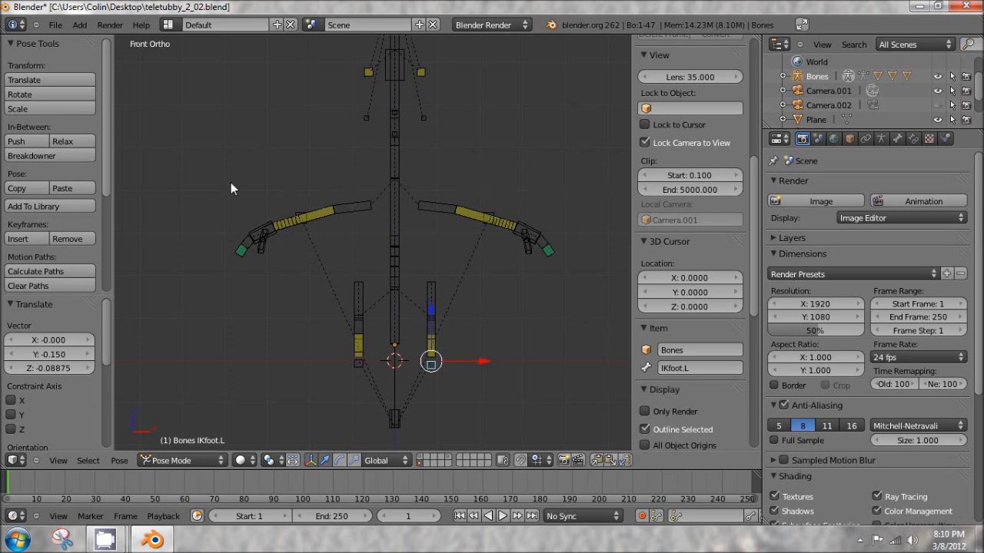
Box-select the character's right arm bones and assign them to a new bone group named arm.R
{"action": "key", "text": "b"}
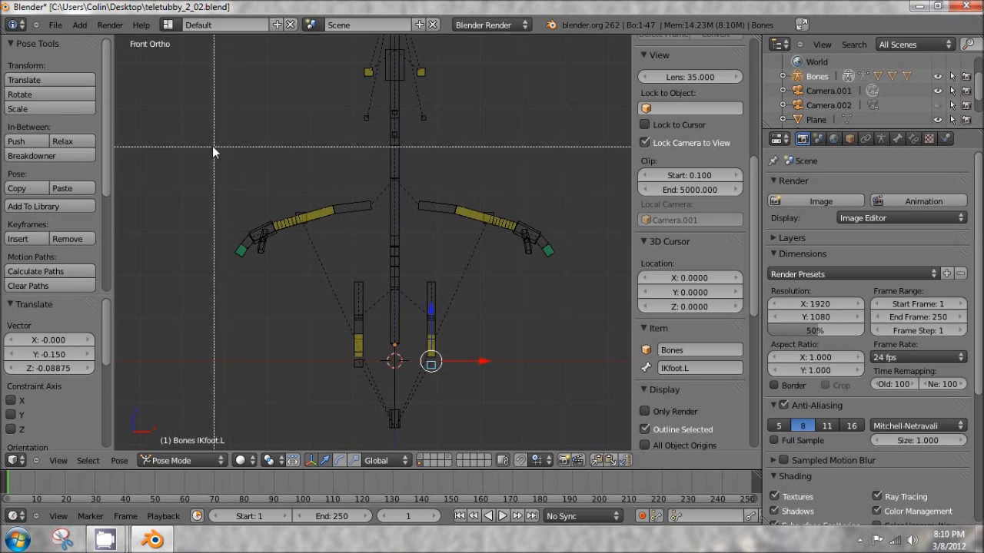
{"action": "left_click_drag", "start_coordinate": [210, 149], "coordinate": [380, 262]}
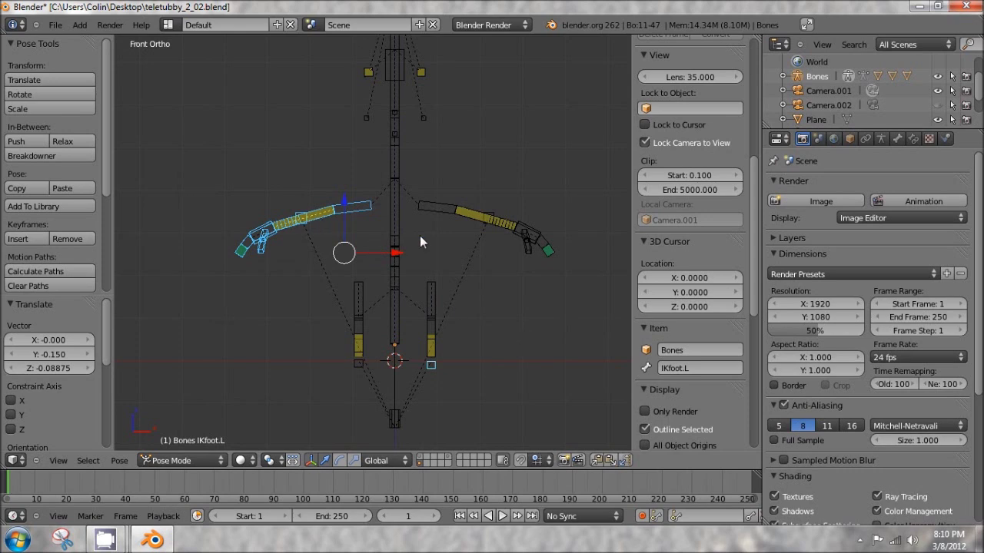
{"action": "left_click", "coordinate": [882, 138]}
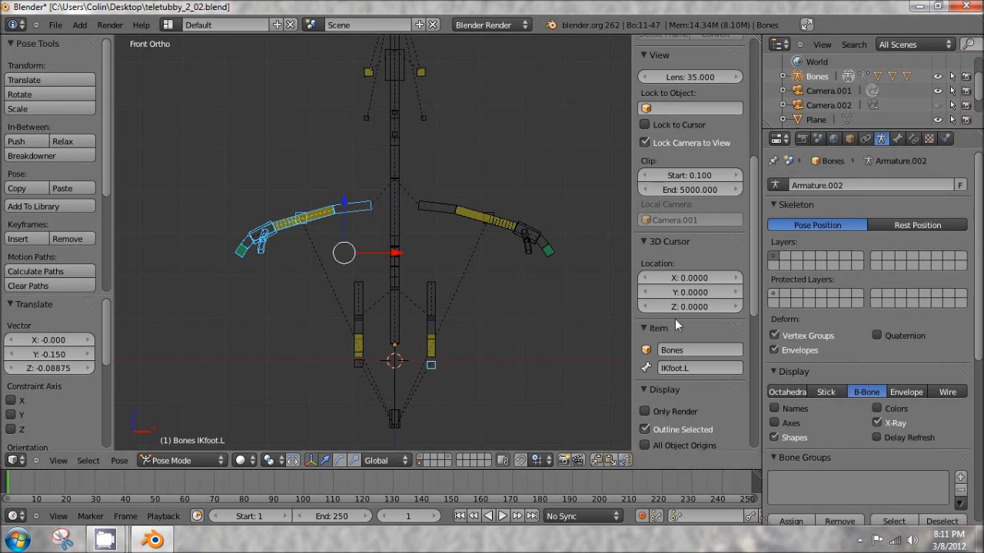
{"action": "scroll", "coordinate": [941, 311], "scroll_direction": "down", "scroll_amount": 5}
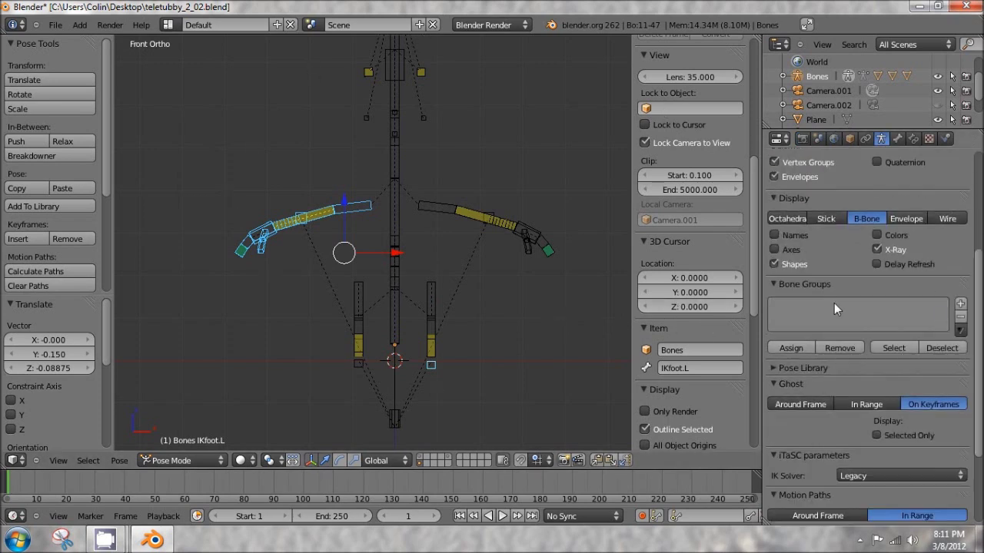
{"action": "left_click", "coordinate": [960, 305]}
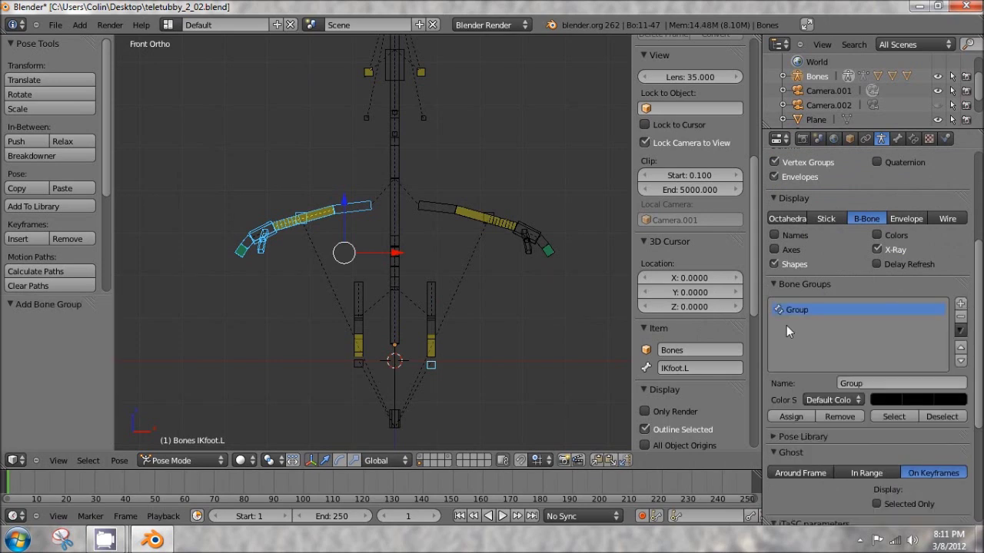
{"action": "left_click", "coordinate": [896, 384]}
{"action": "type", "text": "arm.R"}
{"action": "key", "text": "Return"}
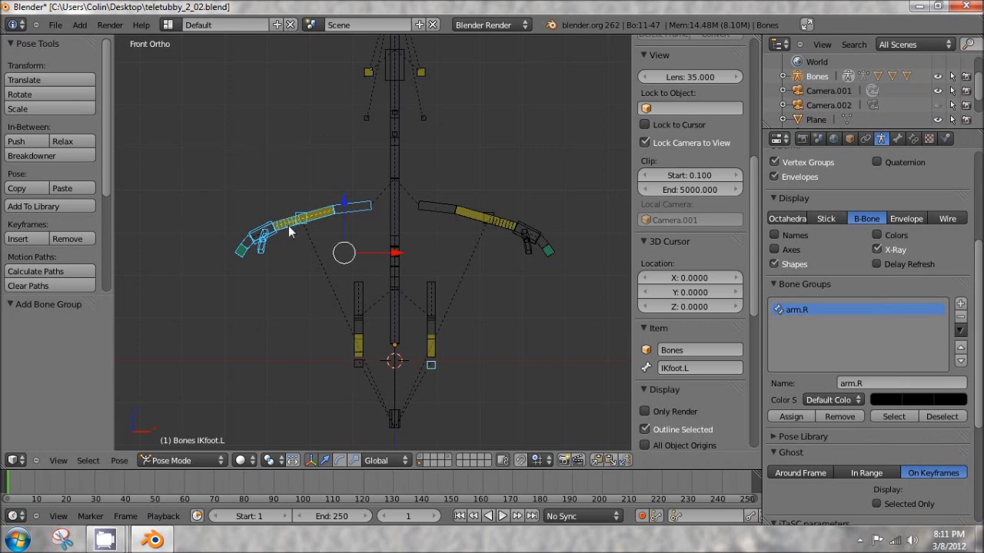
{"action": "left_click", "coordinate": [792, 416]}
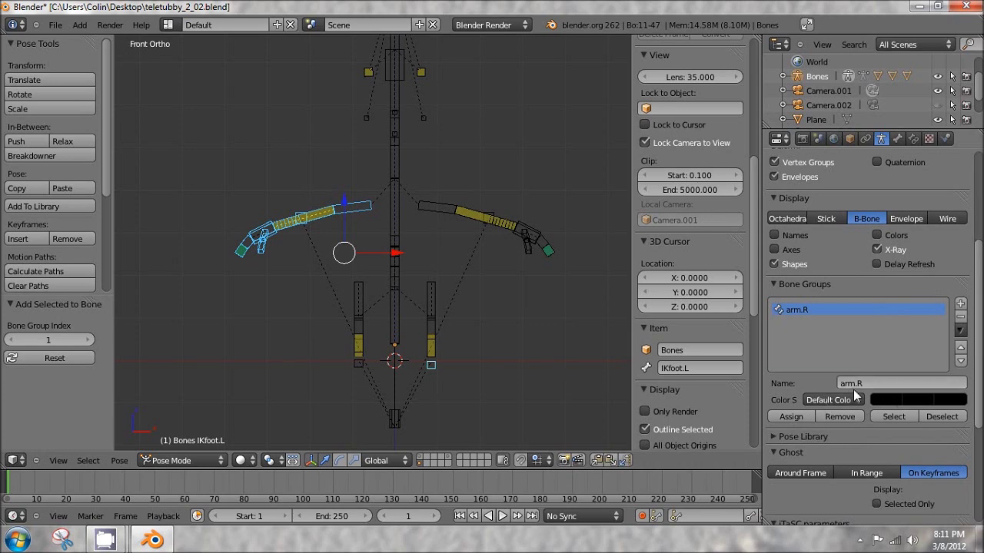
Widen the properties area and set the arm.R bone group's color set to 09 - Theme Color Set
{"action": "left_click_drag", "start_coordinate": [761, 331], "coordinate": [707, 330]}
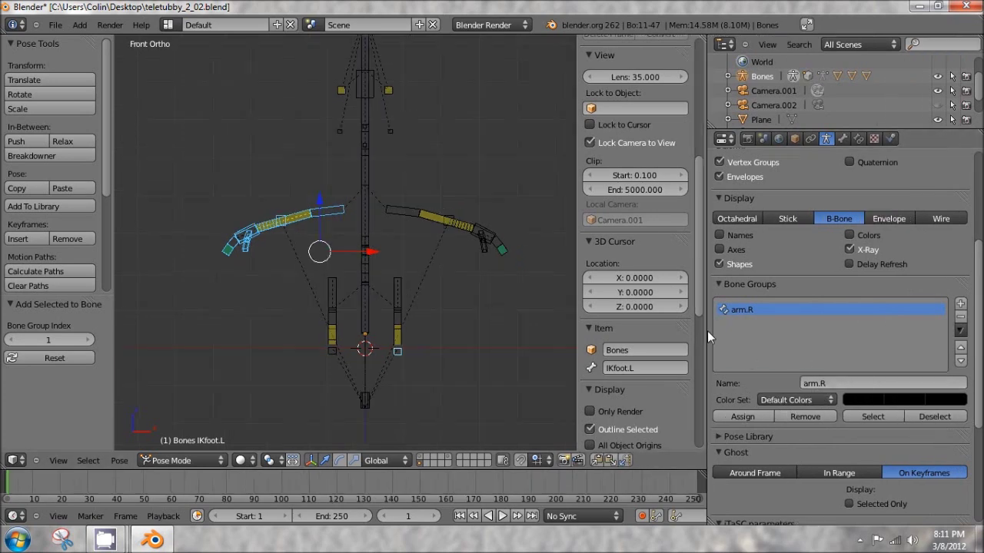
{"action": "left_click", "coordinate": [814, 405]}
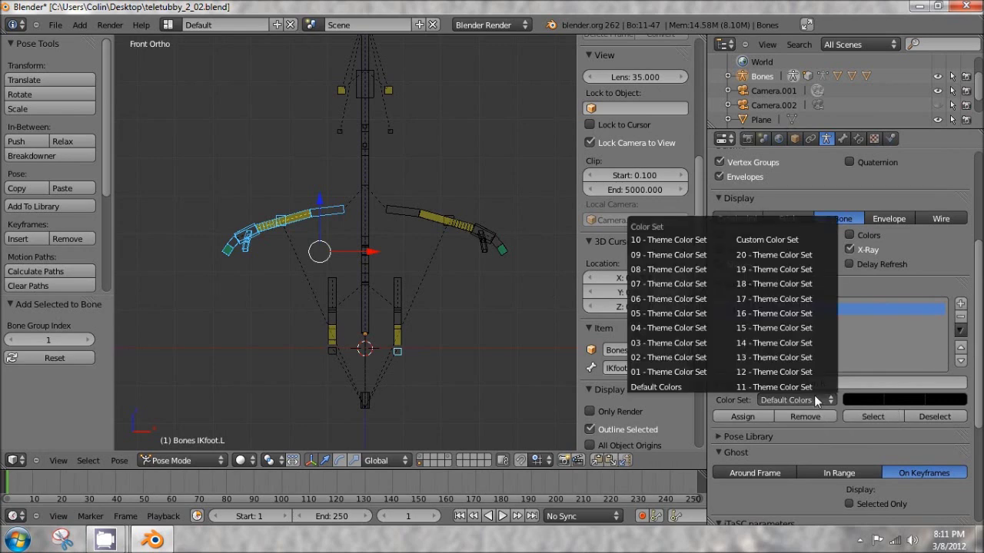
{"action": "left_click", "coordinate": [687, 255]}
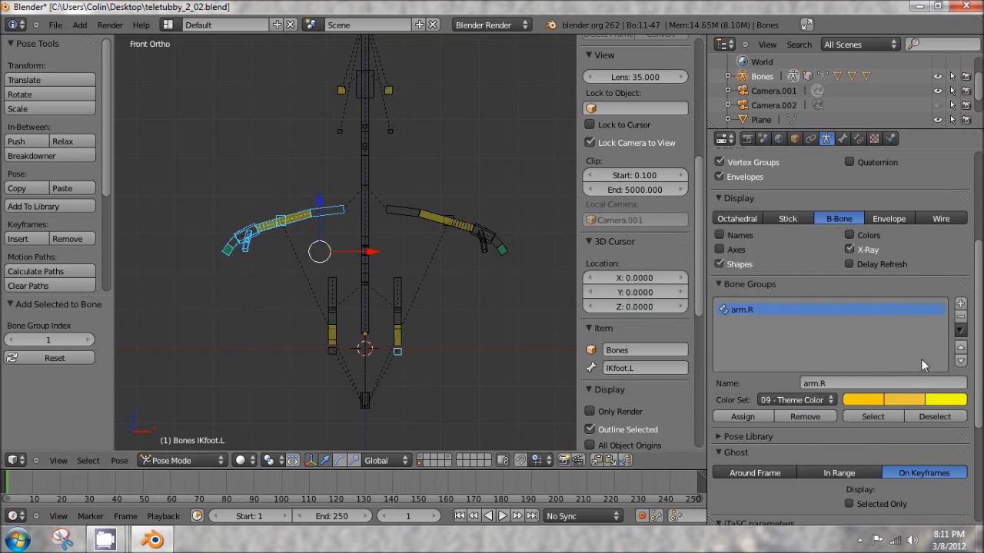
Turn on bone group colors in the armature display and view the right arm up close
{"action": "middle_click_drag", "start_coordinate": [284, 222], "coordinate": [334, 256], "text": "shift"}
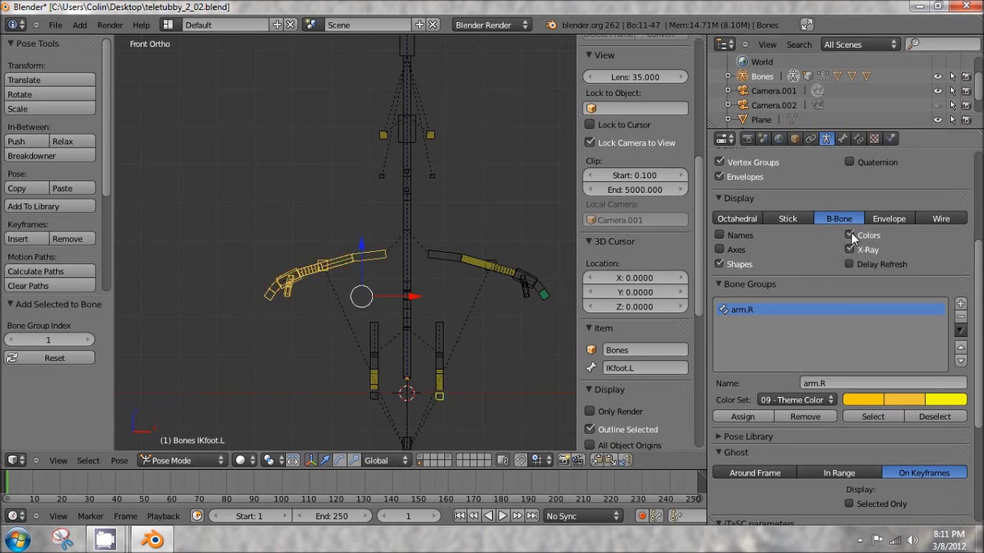
{"action": "scroll", "coordinate": [261, 244], "scroll_direction": "up", "scroll_amount": 5}
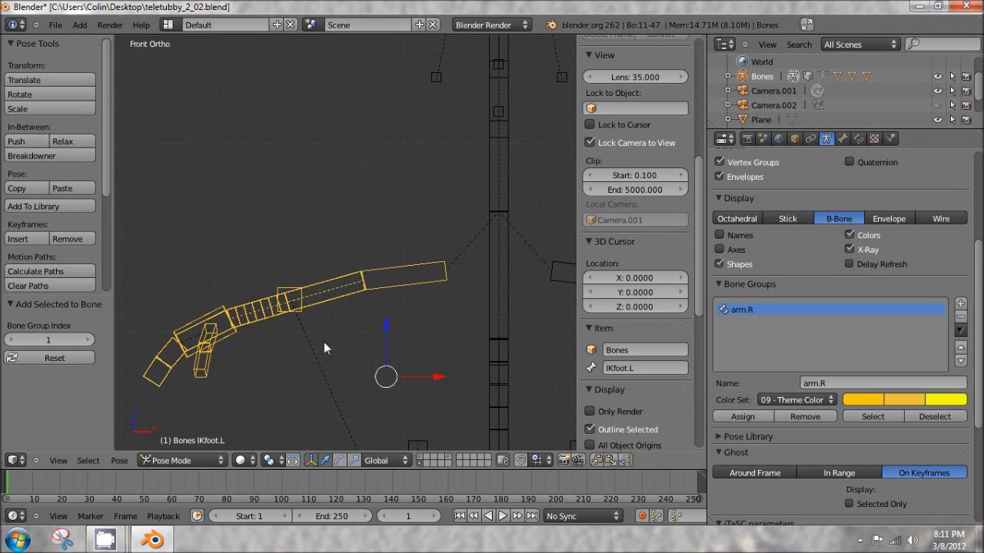
{"action": "middle_click_drag", "start_coordinate": [323, 348], "coordinate": [361, 254], "text": "shift"}
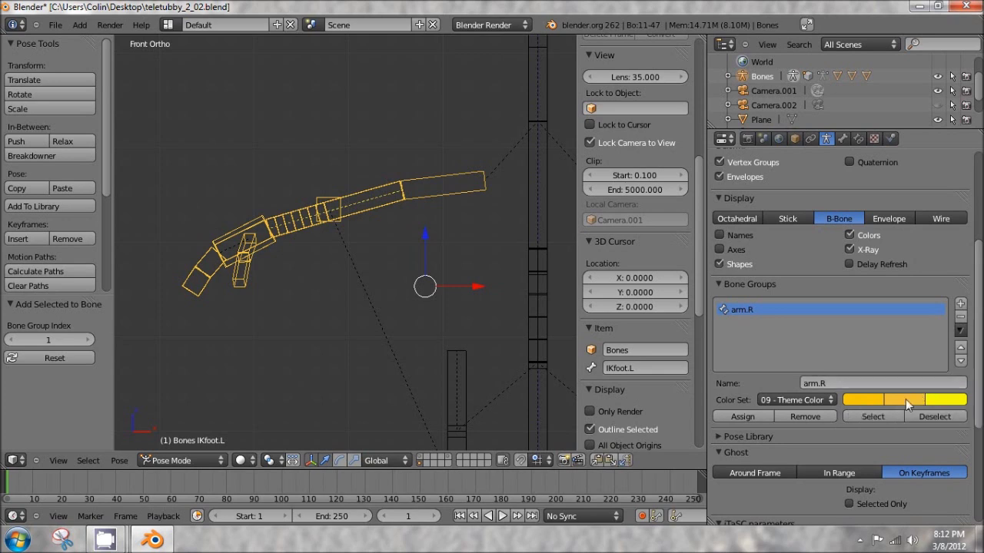
Select the shoulder.R bone and add upperArm.R to the selection to compare the group's selected and active colors
{"action": "right_click", "coordinate": [451, 178]}
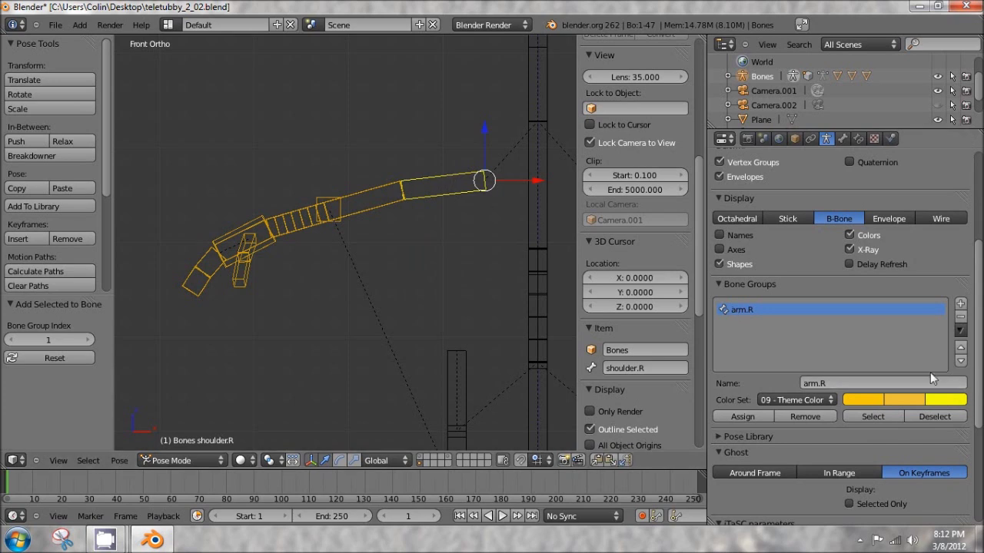
{"action": "middle_click_drag", "start_coordinate": [454, 164], "coordinate": [332, 216], "text": "shift"}
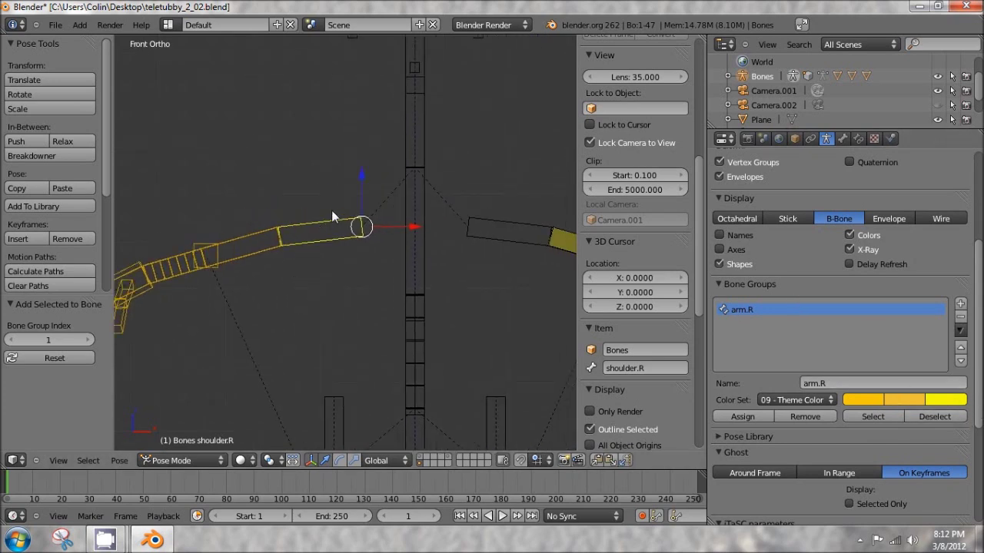
{"action": "scroll", "coordinate": [331, 216], "scroll_direction": "up", "scroll_amount": 5}
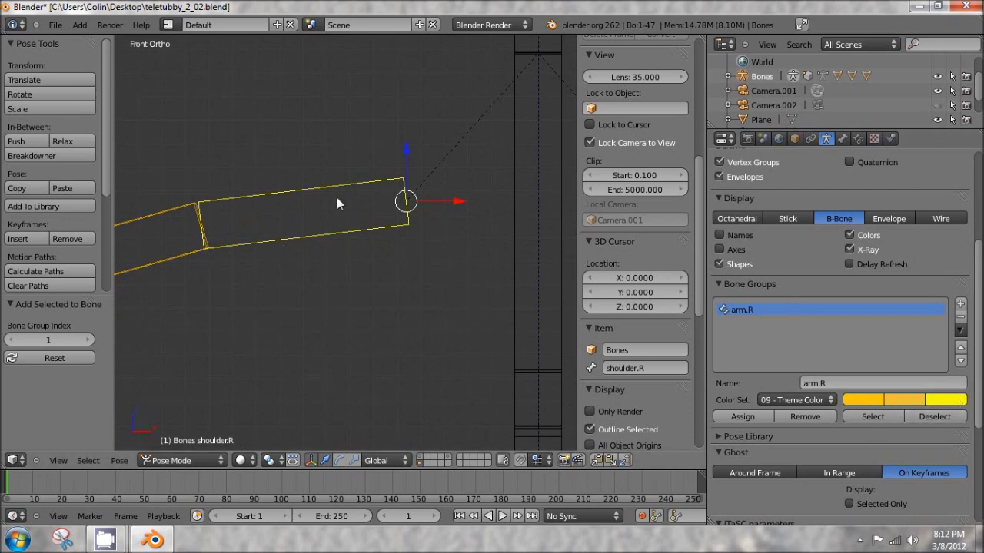
{"action": "middle_click_drag", "start_coordinate": [337, 197], "coordinate": [429, 206], "text": "shift"}
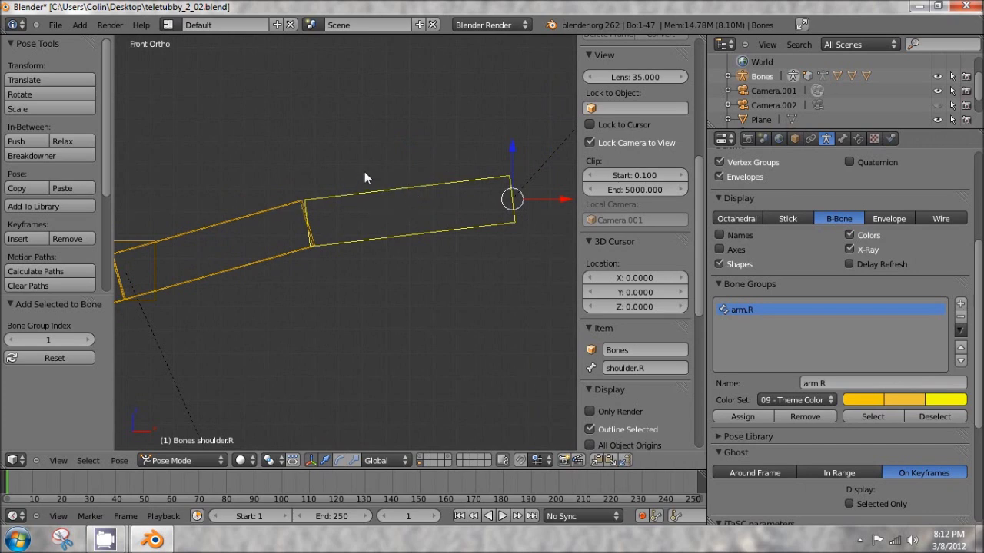
{"action": "right_click", "coordinate": [234, 225], "text": "shift"}
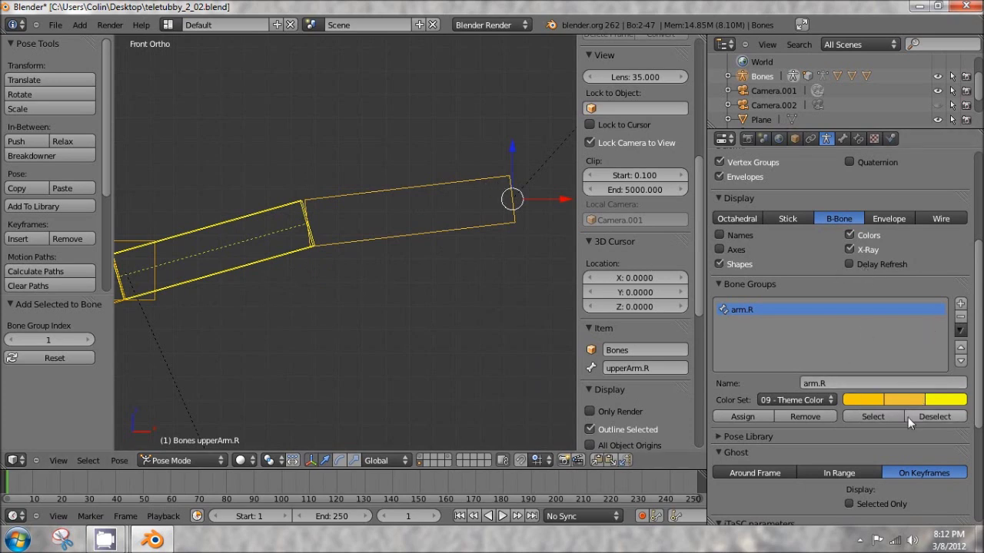
{"action": "scroll", "coordinate": [305, 158], "scroll_direction": "down", "scroll_amount": 3}
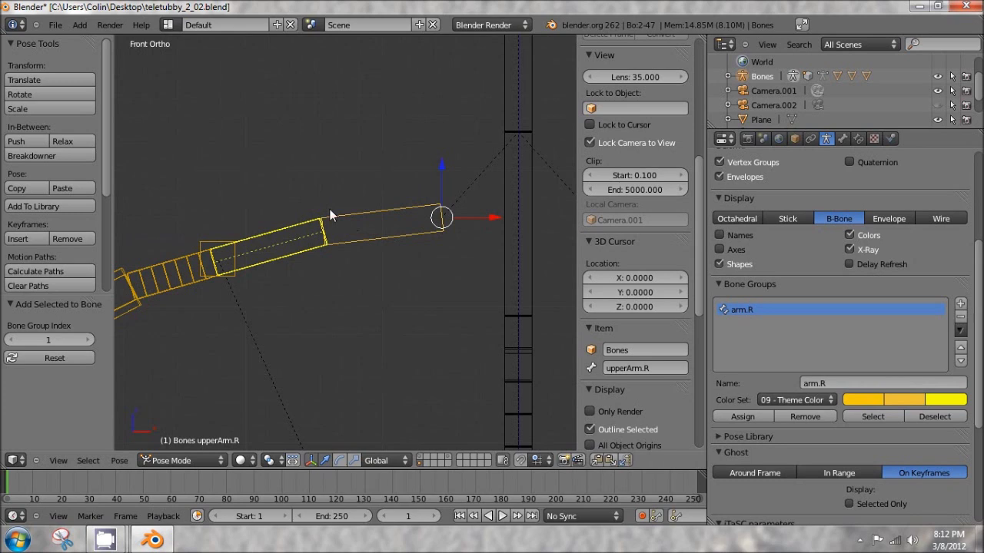
Set the Bones armature object's maximum draw type to Solid
{"action": "middle_click_drag", "start_coordinate": [330, 209], "coordinate": [376, 200]}
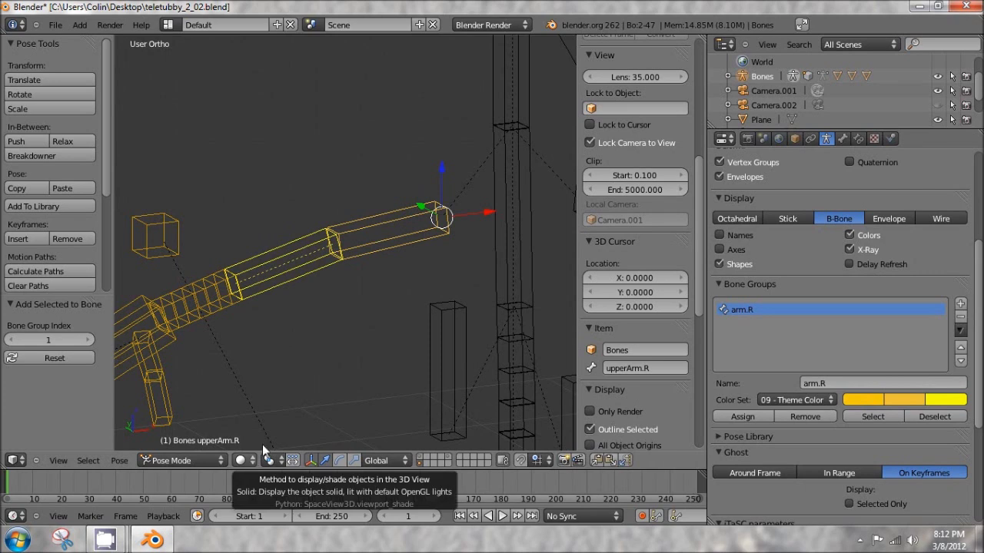
{"action": "left_click", "coordinate": [795, 139]}
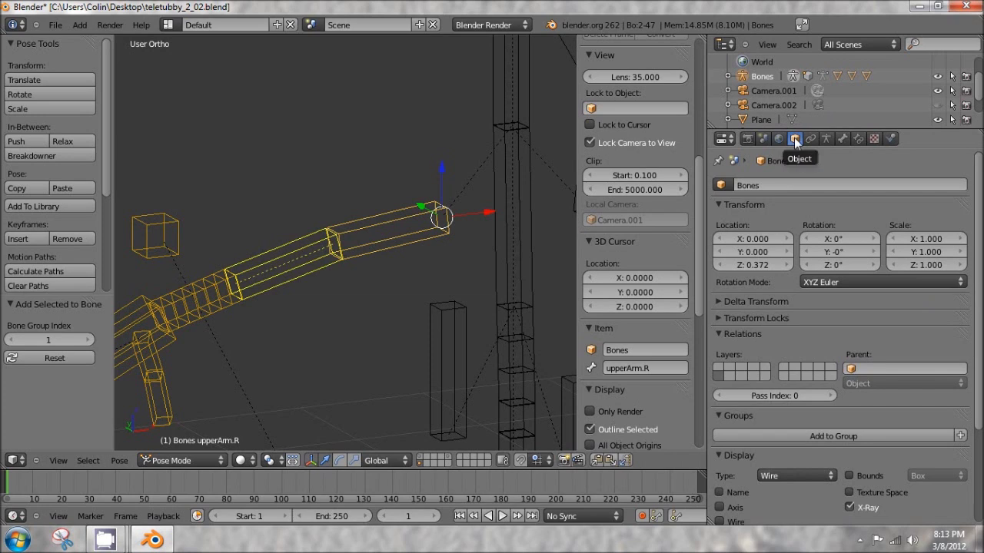
{"action": "scroll", "coordinate": [773, 437], "scroll_direction": "down", "scroll_amount": 4}
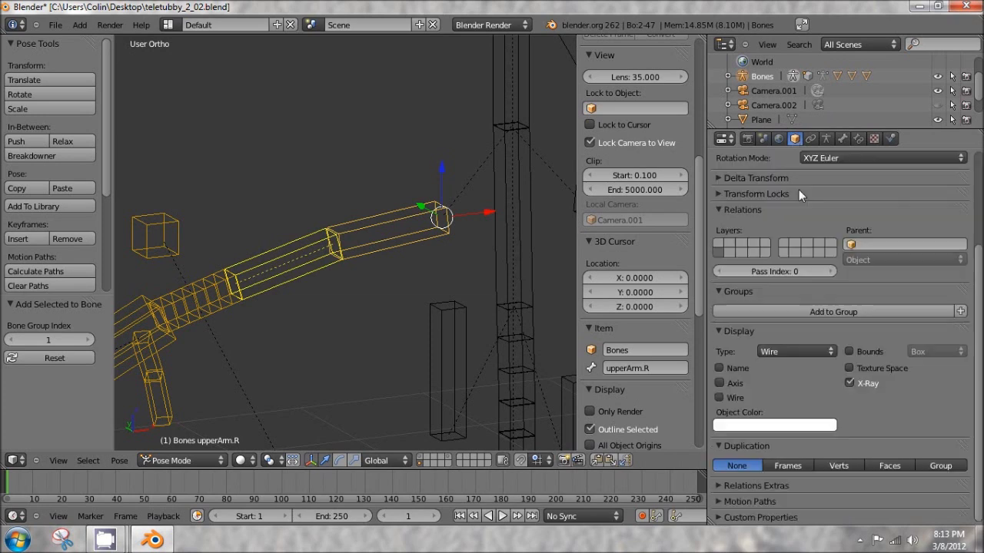
{"action": "left_click", "coordinate": [793, 352]}
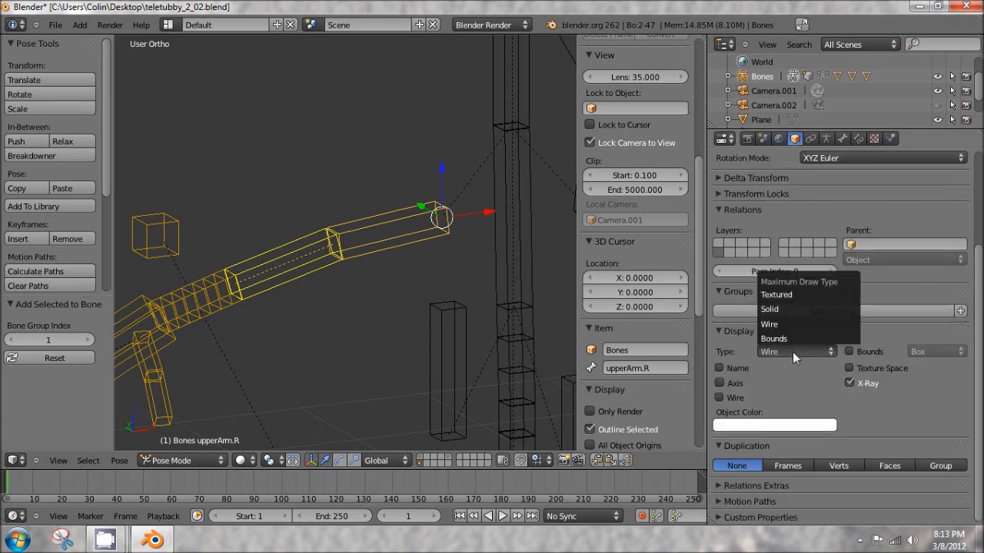
{"action": "left_click", "coordinate": [791, 310]}
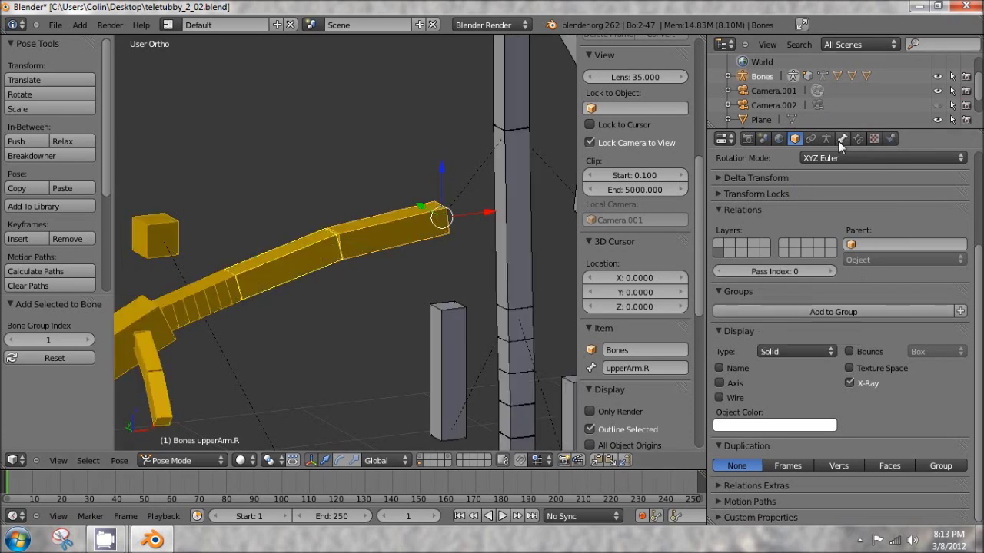
Change the arm.R bone group's first color to red and switch its color set to Custom Color Set
{"action": "left_click", "coordinate": [827, 139]}
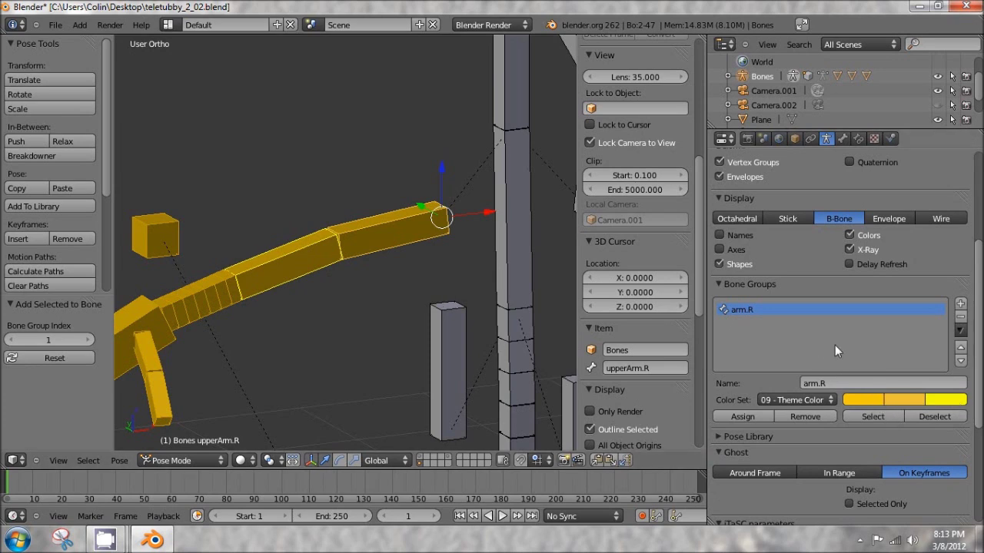
{"action": "left_click", "coordinate": [866, 399]}
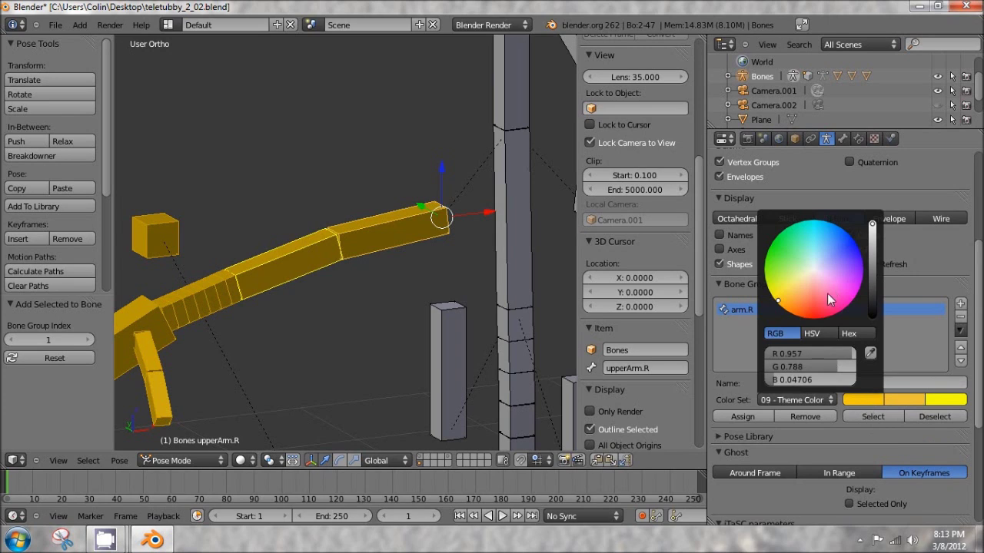
{"action": "left_click_drag", "start_coordinate": [827, 293], "coordinate": [821, 337]}
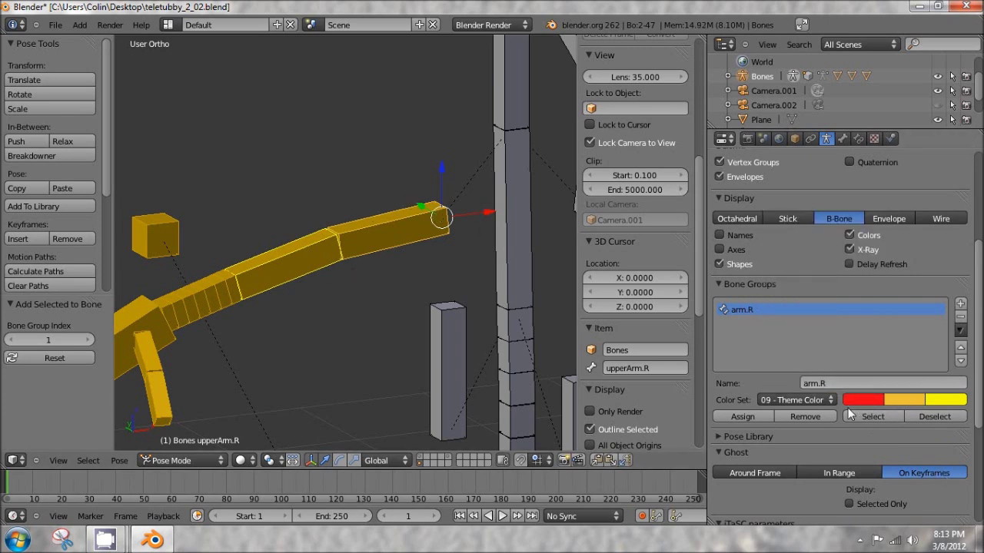
{"action": "left_click", "coordinate": [818, 400]}
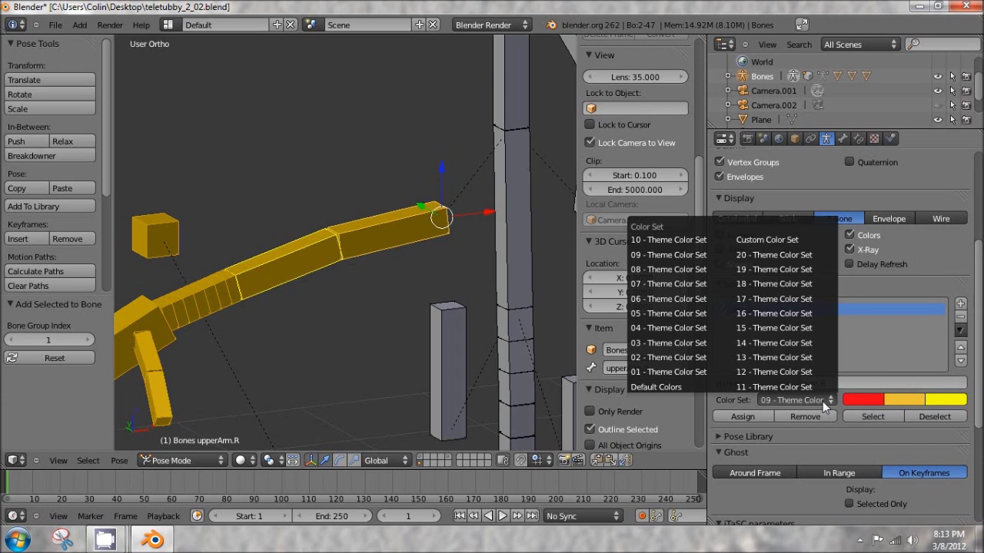
{"action": "left_click", "coordinate": [763, 241]}
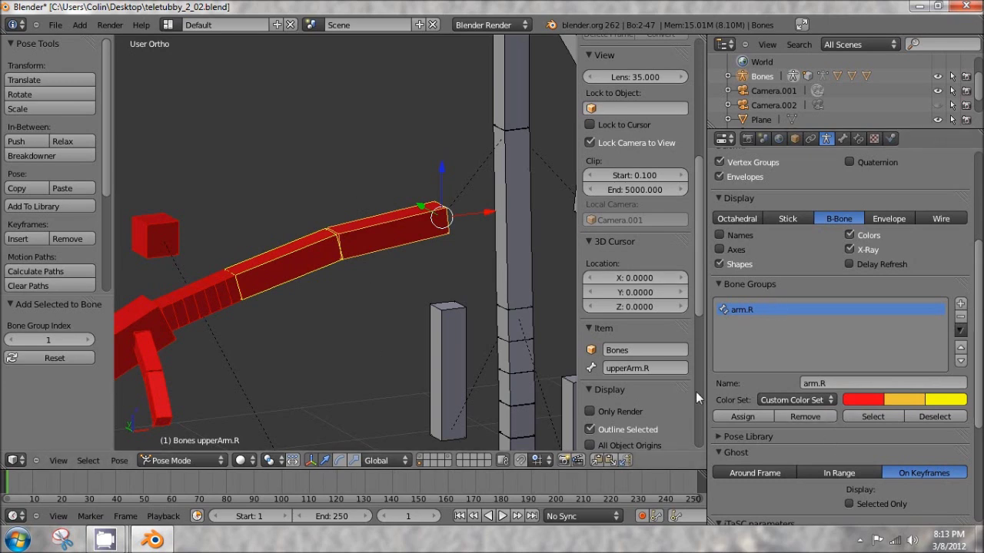
In the front view, clear the selection and box-select the character's left arm bones
{"action": "key", "text": "KP_1"}
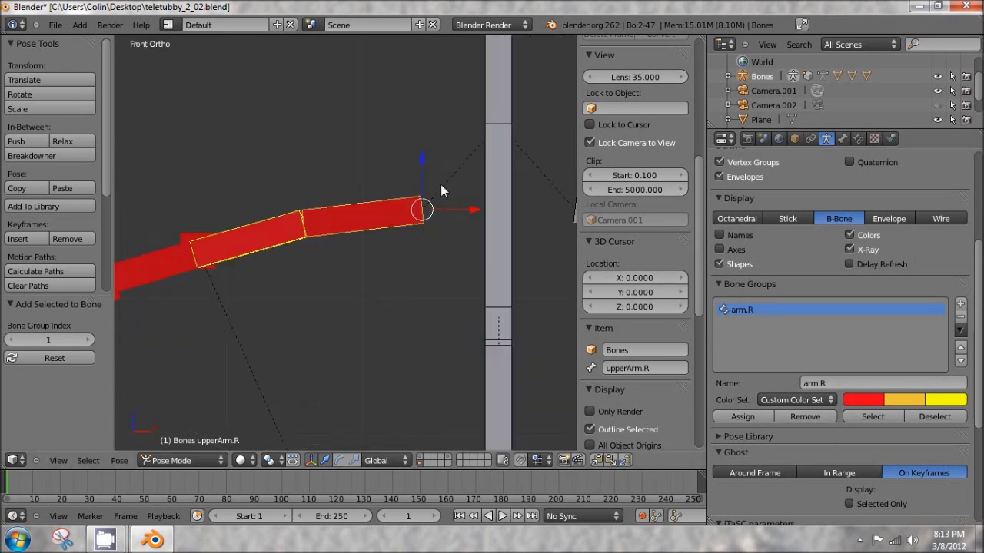
{"action": "middle_click_drag", "start_coordinate": [441, 184], "coordinate": [339, 200], "text": "shift"}
{"action": "scroll", "coordinate": [258, 223], "scroll_direction": "down", "scroll_amount": 2}
{"action": "scroll", "coordinate": [258, 223], "scroll_direction": "down", "scroll_amount": 1}
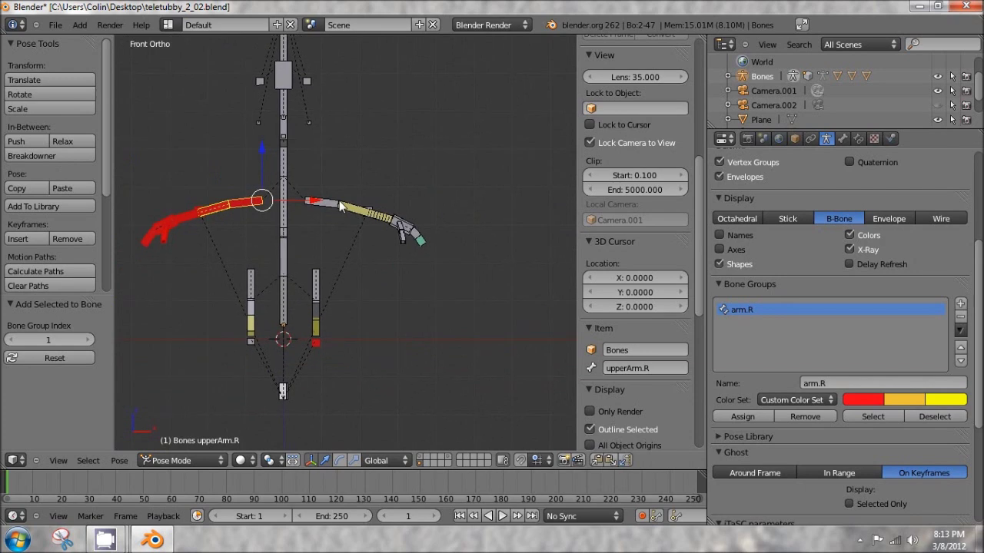
{"action": "key", "text": "a"}
{"action": "key", "text": "b"}
{"action": "left_click_drag", "start_coordinate": [300, 163], "coordinate": [489, 262]}
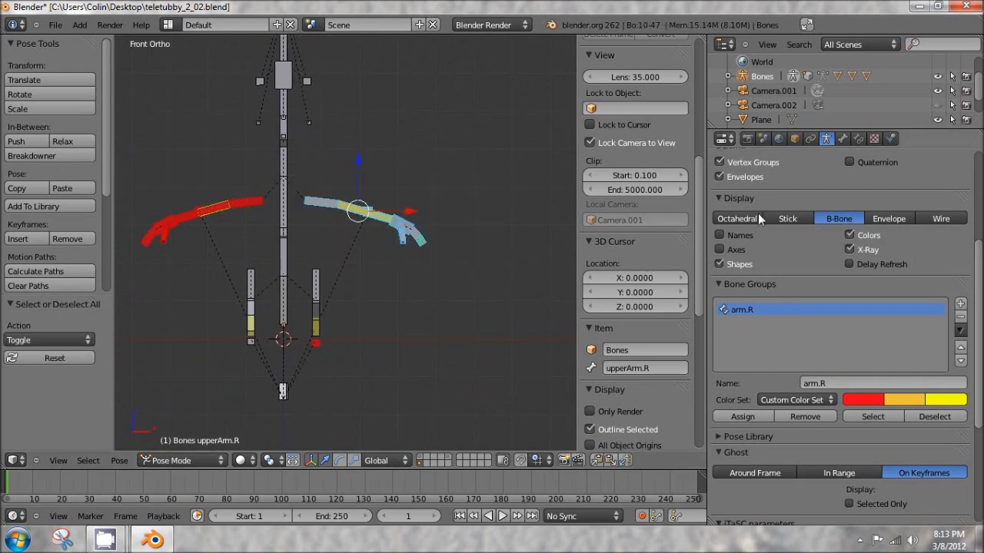
Add a bone group named arm.L and assign the selected left arm bones to it
{"action": "scroll", "coordinate": [825, 179], "scroll_direction": "up", "scroll_amount": 5}
{"action": "scroll", "coordinate": [824, 310], "scroll_direction": "down", "scroll_amount": 8}
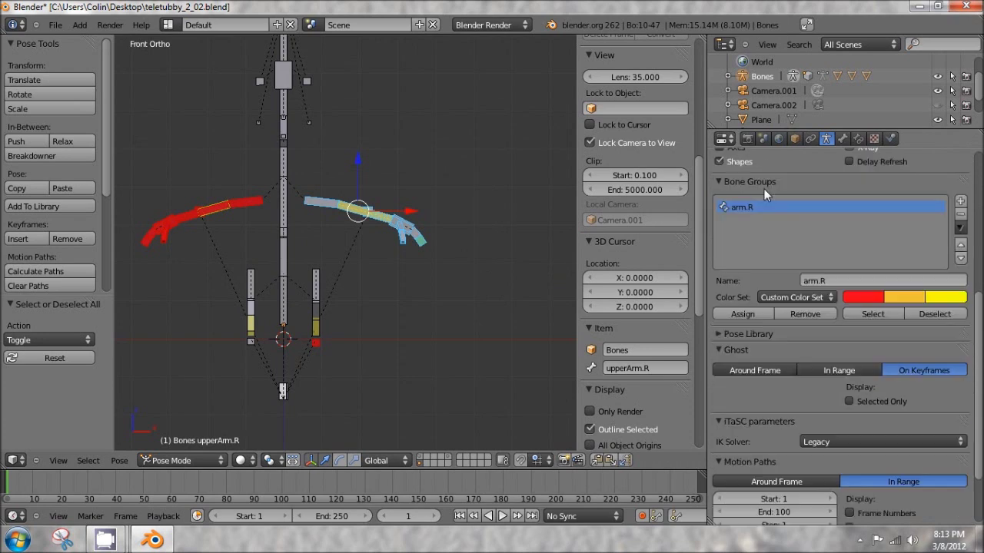
{"action": "left_click", "coordinate": [961, 202]}
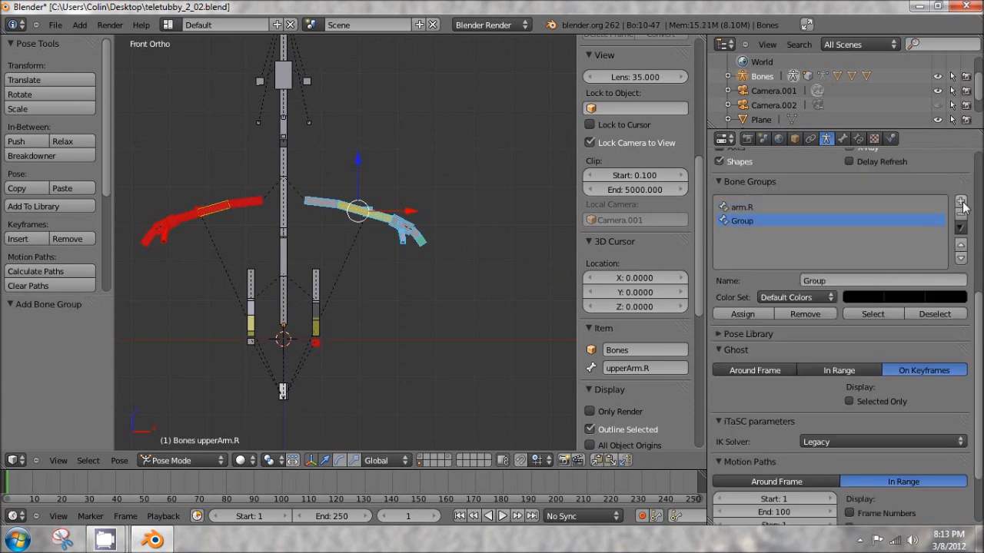
{"action": "left_click", "coordinate": [721, 181]}
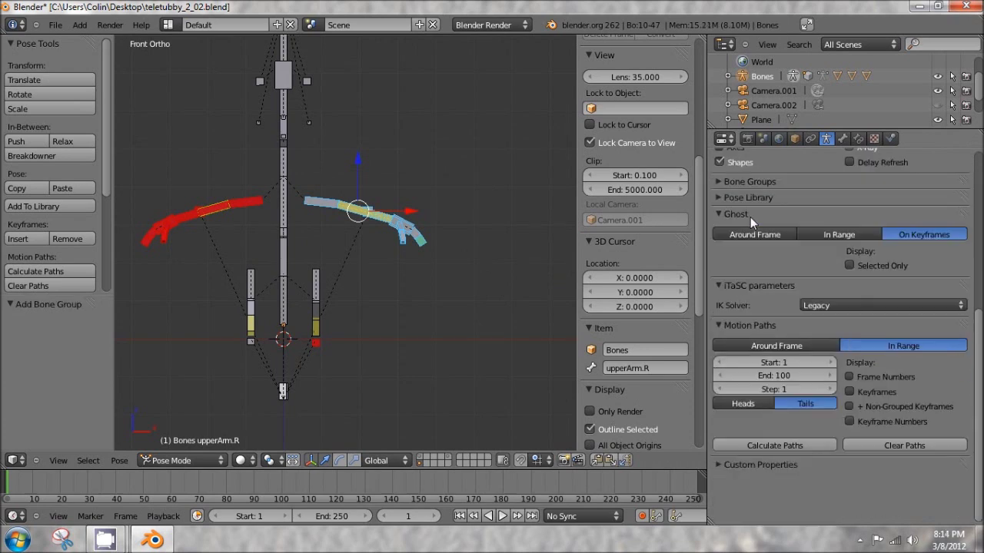
{"action": "left_click", "coordinate": [721, 181]}
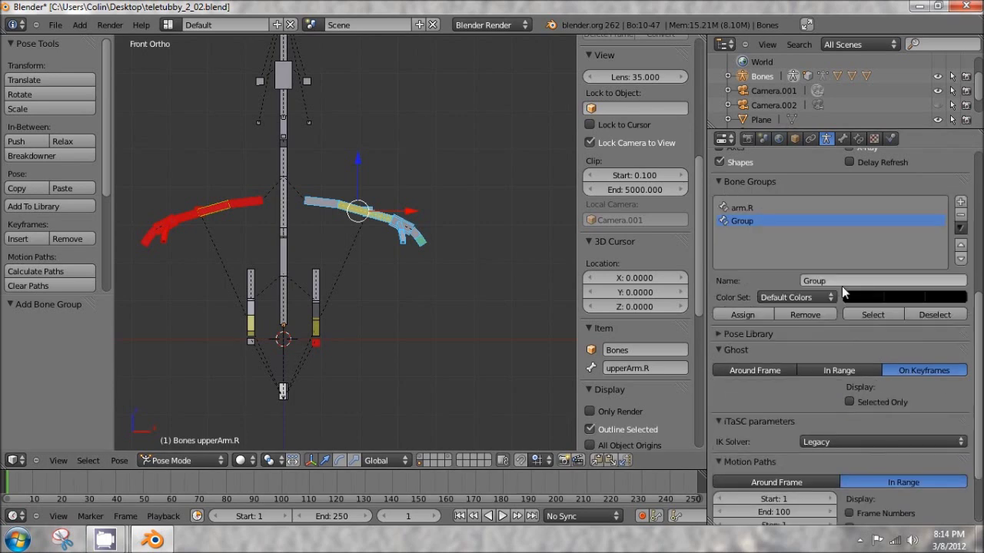
{"action": "left_click", "coordinate": [843, 282]}
{"action": "type", "text": "arm"}
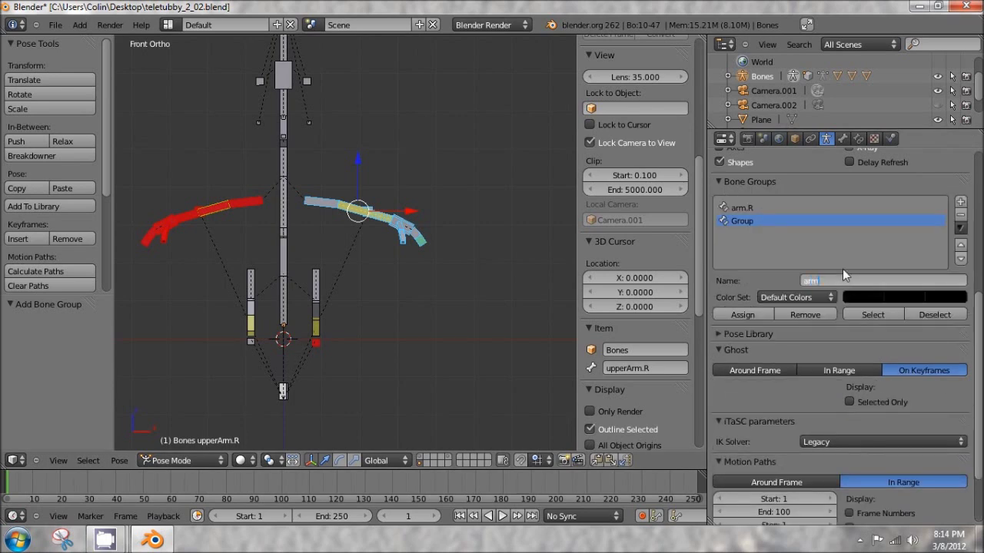
{"action": "type", "text": ".L"}
{"action": "key", "text": "Return"}
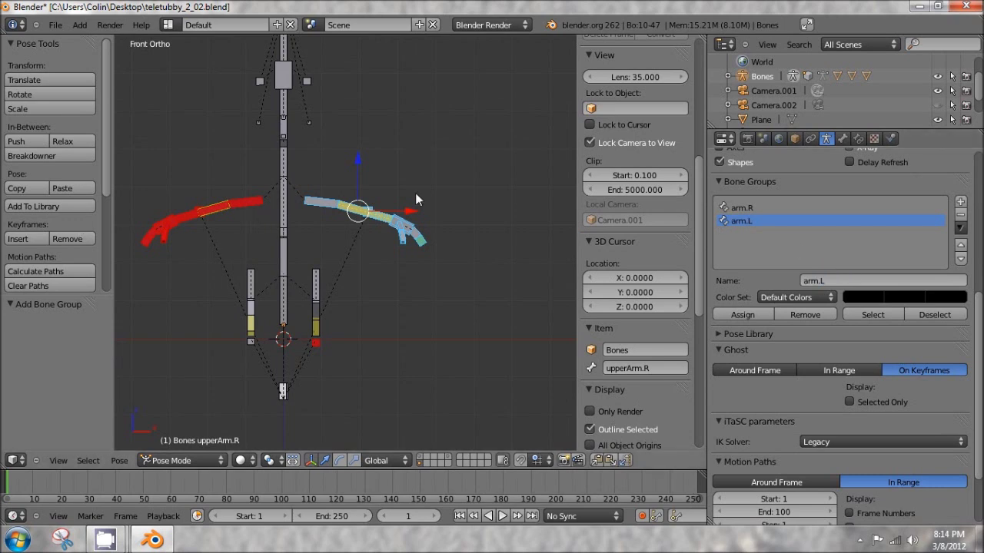
{"action": "left_click", "coordinate": [750, 314]}
Try 14 - Theme Color Set on the arm.L bone group and settle on 04 - Theme Color Set
{"action": "left_click", "coordinate": [821, 298]}
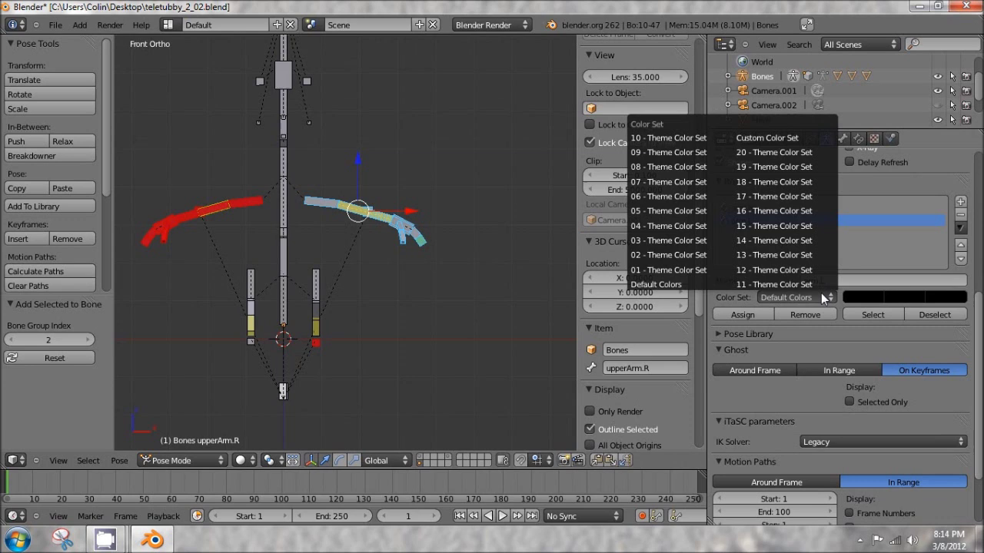
{"action": "left_click", "coordinate": [774, 241]}
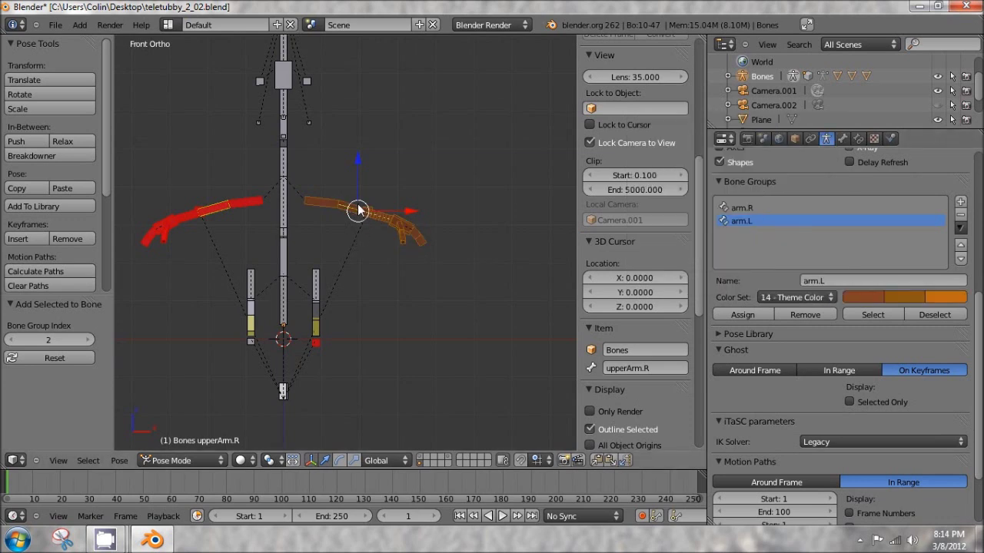
{"action": "left_click", "coordinate": [796, 296]}
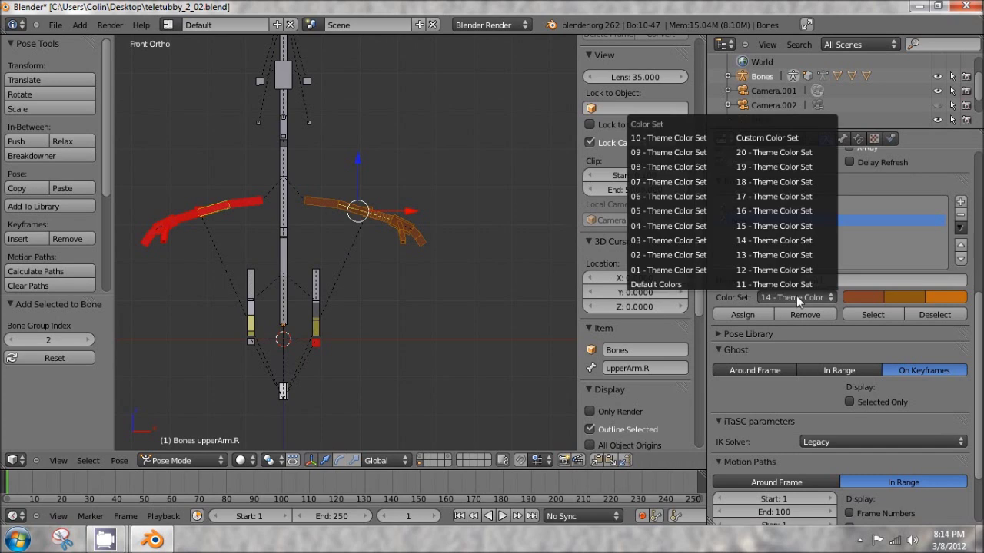
{"action": "left_click", "coordinate": [792, 296]}
{"action": "left_click", "coordinate": [695, 229]}
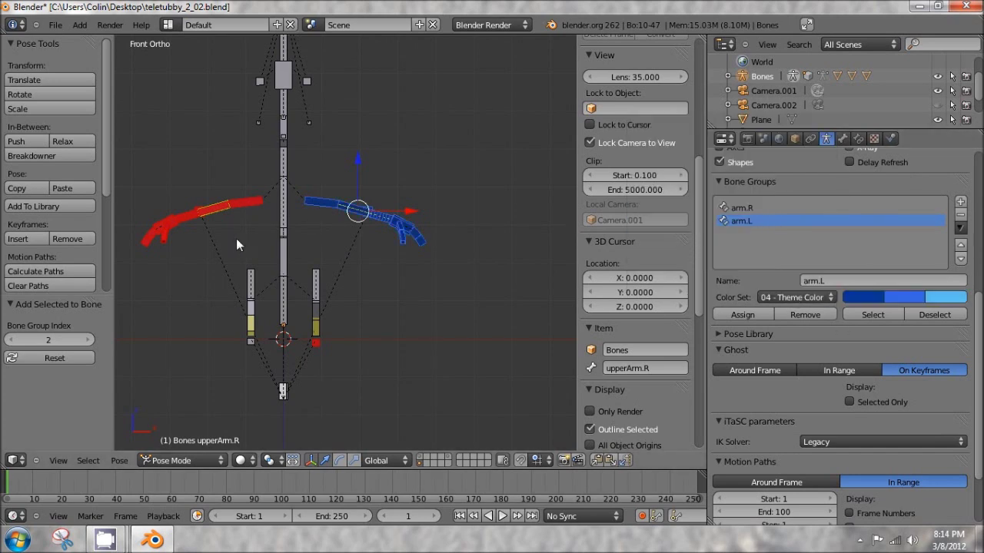
Clear the current bone selection and box-select all the bones of the character's right leg, including the foot bone
{"action": "middle_click_drag", "start_coordinate": [266, 233], "coordinate": [345, 175], "text": "shift"}
{"action": "scroll", "coordinate": [312, 197], "scroll_direction": "up", "scroll_amount": 3}
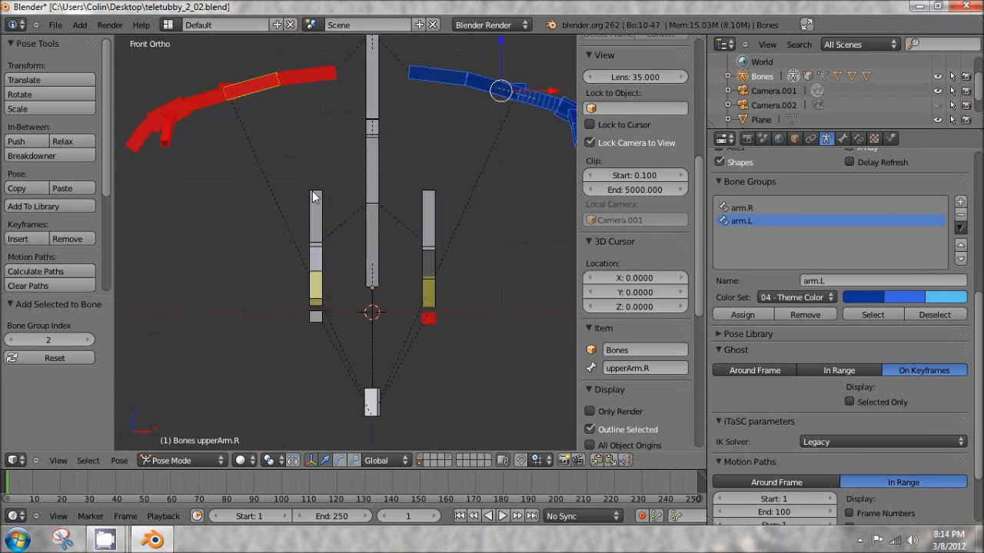
{"action": "key", "text": "a"}
{"action": "key", "text": "b"}
{"action": "left_click_drag", "start_coordinate": [275, 161], "coordinate": [342, 353]}
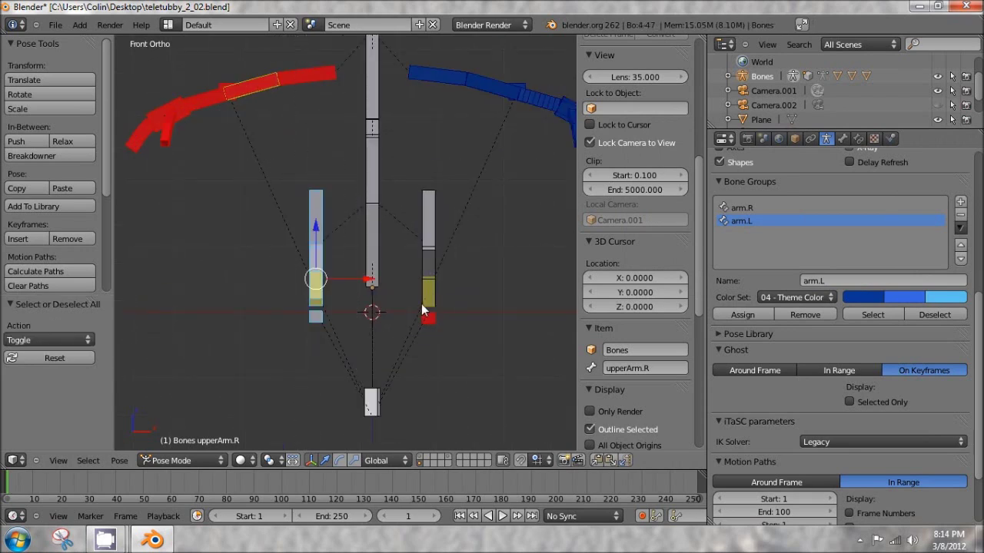
Create a bone group named leg.R from the selected right leg bones and give it the 15 - Theme Color Set
{"action": "left_click", "coordinate": [960, 201]}
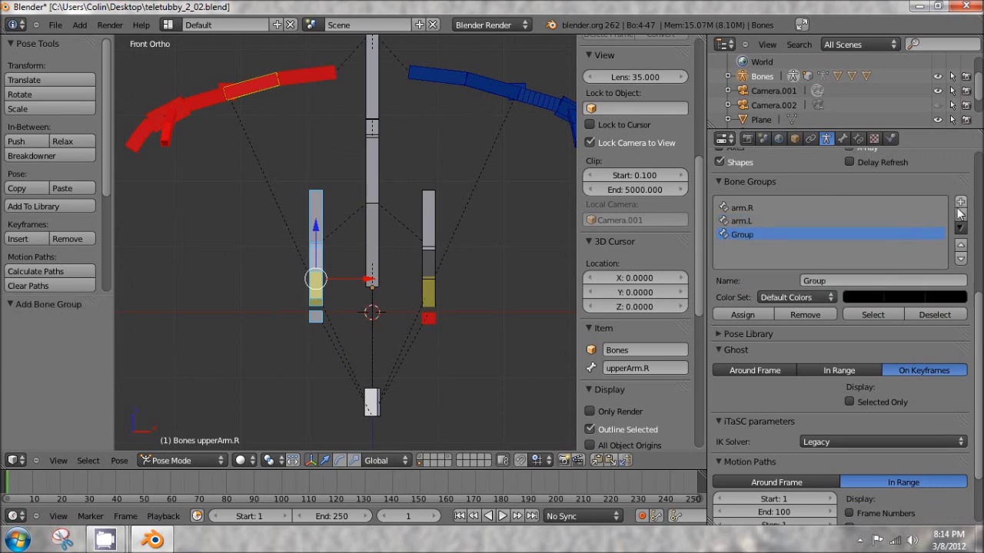
{"action": "left_click", "coordinate": [834, 280]}
{"action": "type", "text": "leg.R"}
{"action": "key", "text": "Return"}
{"action": "left_click", "coordinate": [738, 316]}
{"action": "left_click", "coordinate": [798, 297]}
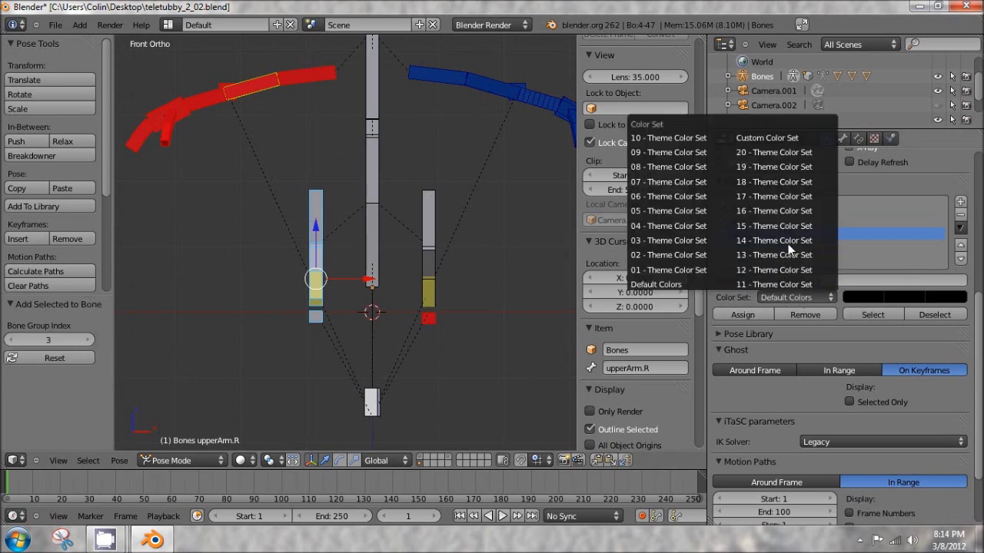
{"action": "left_click", "coordinate": [790, 222]}
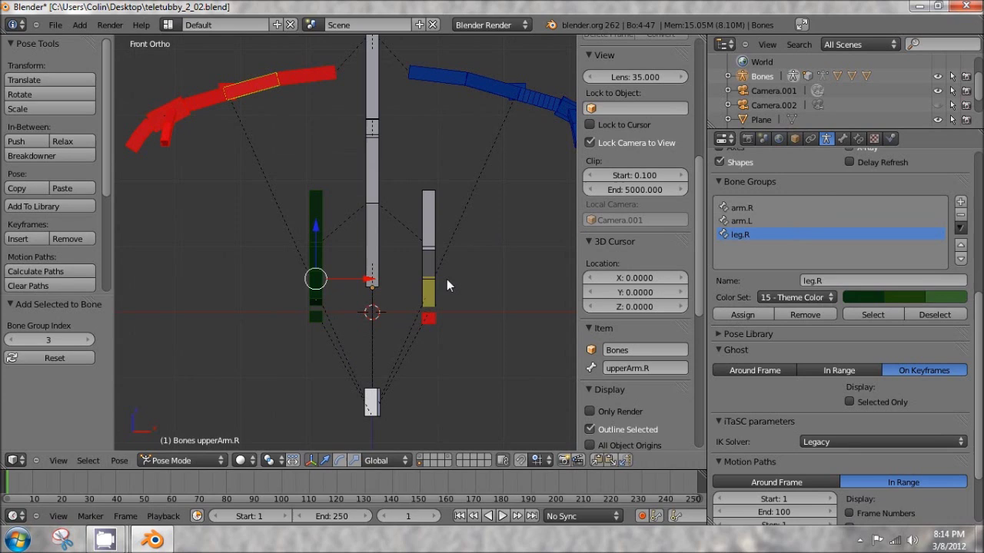
Clear the selection and box-select all the bones of the character's left leg, including the foot bone
{"action": "middle_click_drag", "start_coordinate": [447, 279], "coordinate": [379, 225], "text": "shift"}
{"action": "key", "text": "a"}
{"action": "key", "text": "b"}
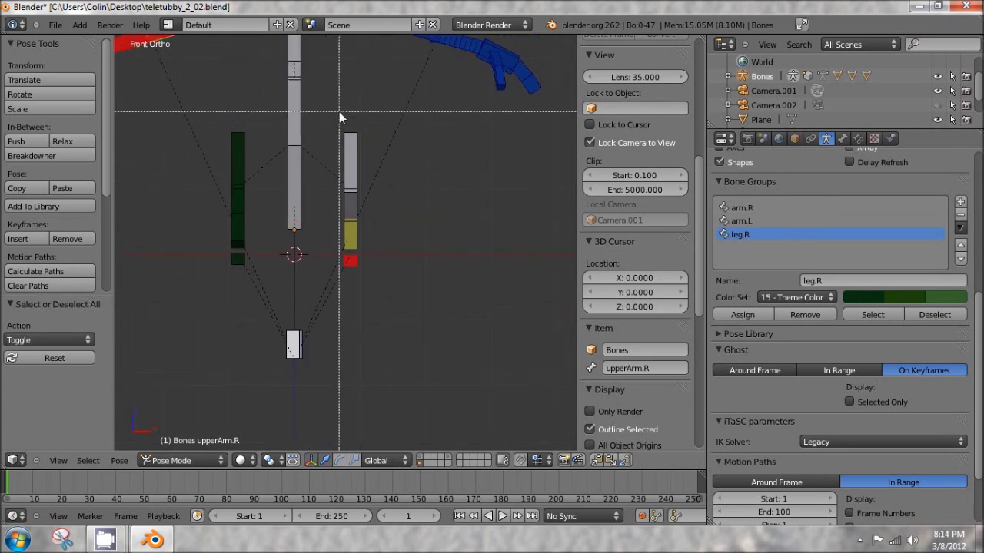
{"action": "left_click_drag", "start_coordinate": [339, 111], "coordinate": [384, 302]}
Add a bone group named leg.L and assign the selected left leg bones to it
{"action": "left_click", "coordinate": [960, 202]}
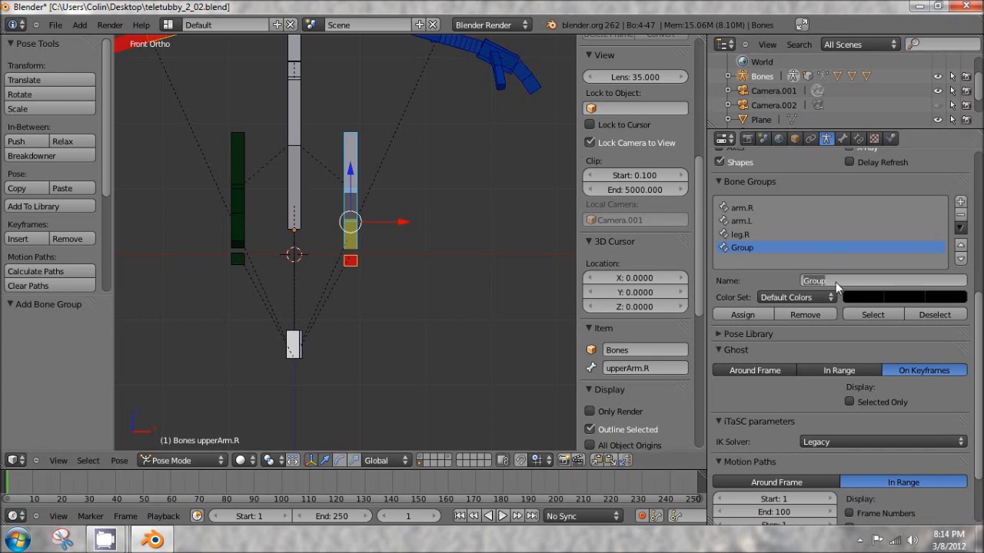
{"action": "type", "text": "leg.L"}
{"action": "key", "text": "Return"}
{"action": "left_click", "coordinate": [745, 314]}
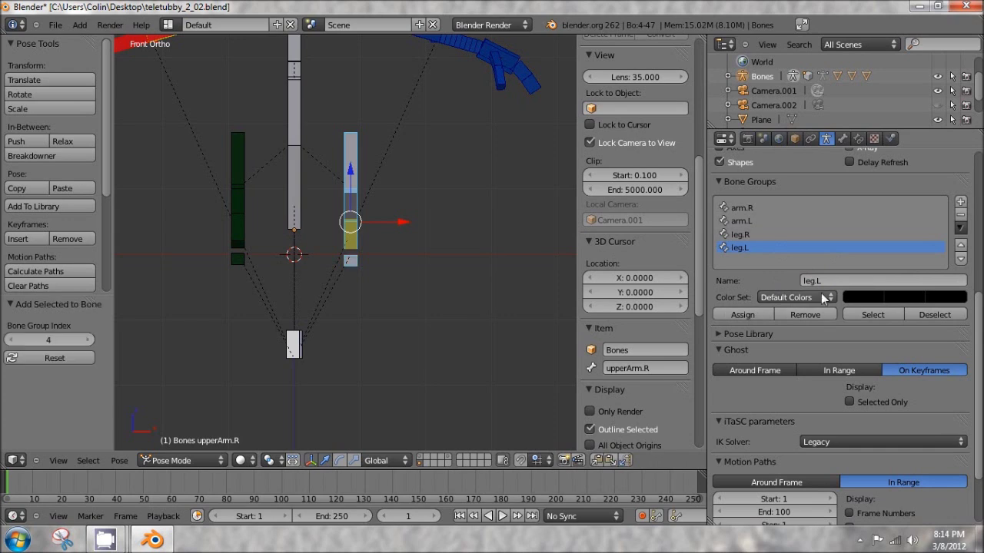
Try the 18 and 19 Theme Color Sets on the leg.L bone group and settle on 12 - Theme Color Set
{"action": "left_click", "coordinate": [795, 298]}
{"action": "left_click", "coordinate": [774, 182]}
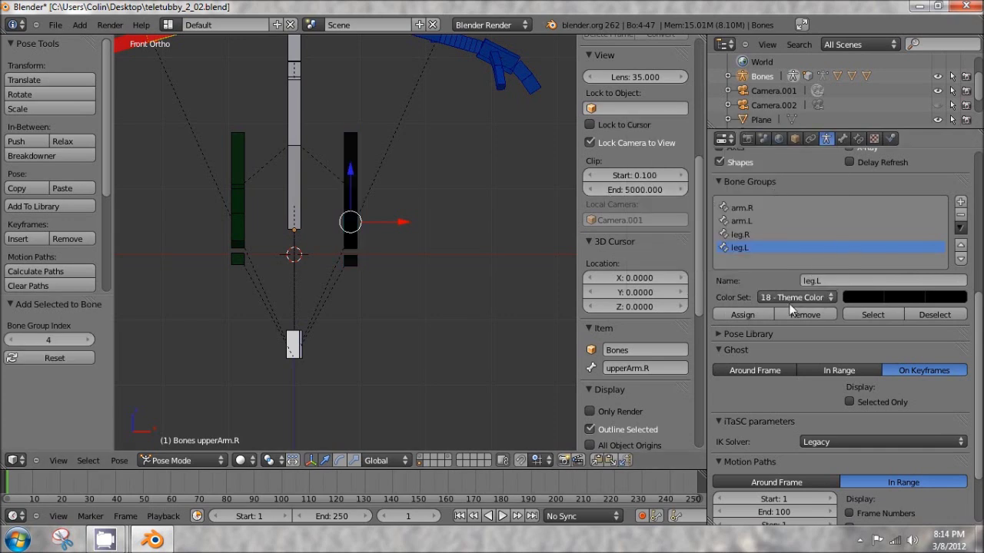
{"action": "left_click", "coordinate": [795, 297]}
{"action": "left_click", "coordinate": [769, 167]}
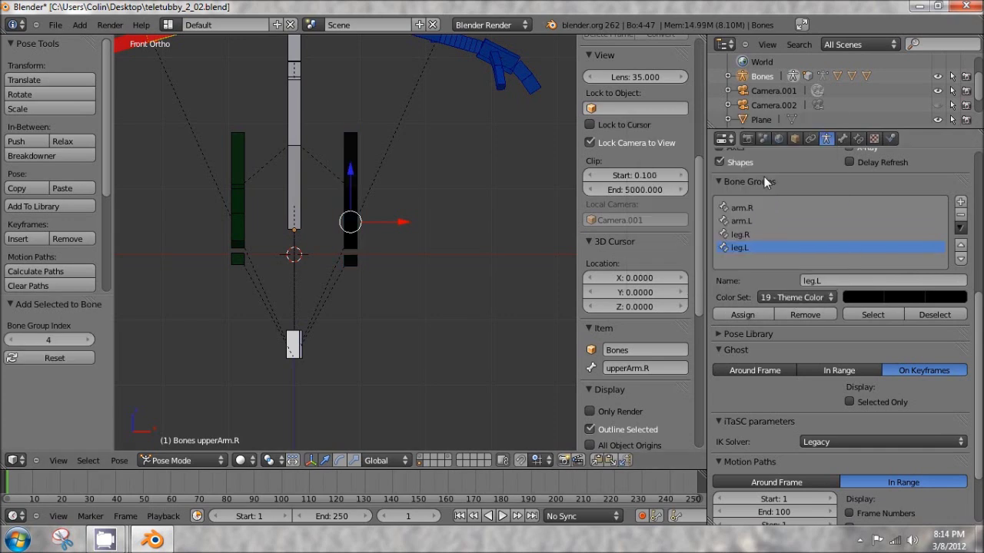
{"action": "left_click", "coordinate": [796, 298]}
{"action": "left_click", "coordinate": [792, 261]}
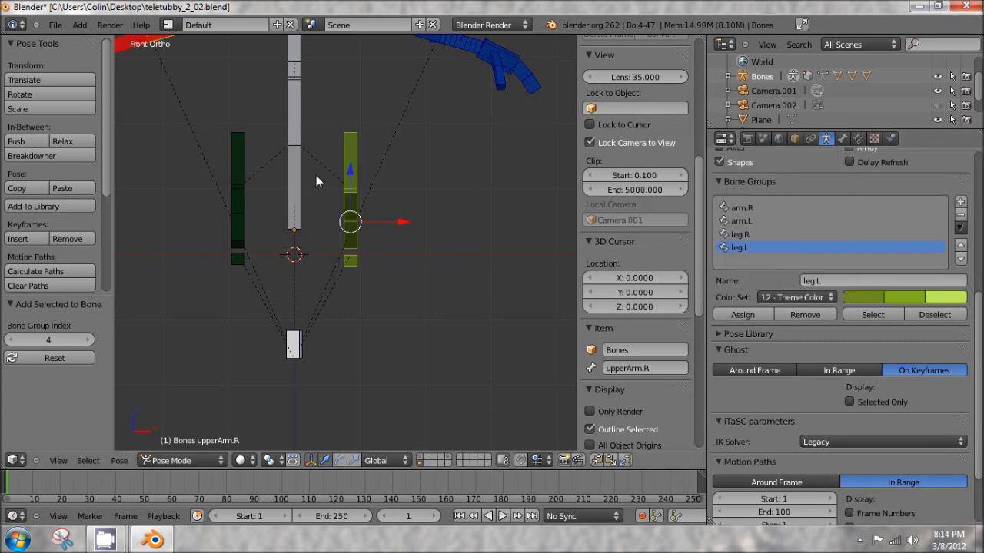
Show the layer containing the pink character mesh together with the color-coded bones in an angled view
{"action": "scroll", "coordinate": [316, 181], "scroll_direction": "down", "scroll_amount": 3}
{"action": "middle_click_drag", "start_coordinate": [450, 213], "coordinate": [327, 197]}
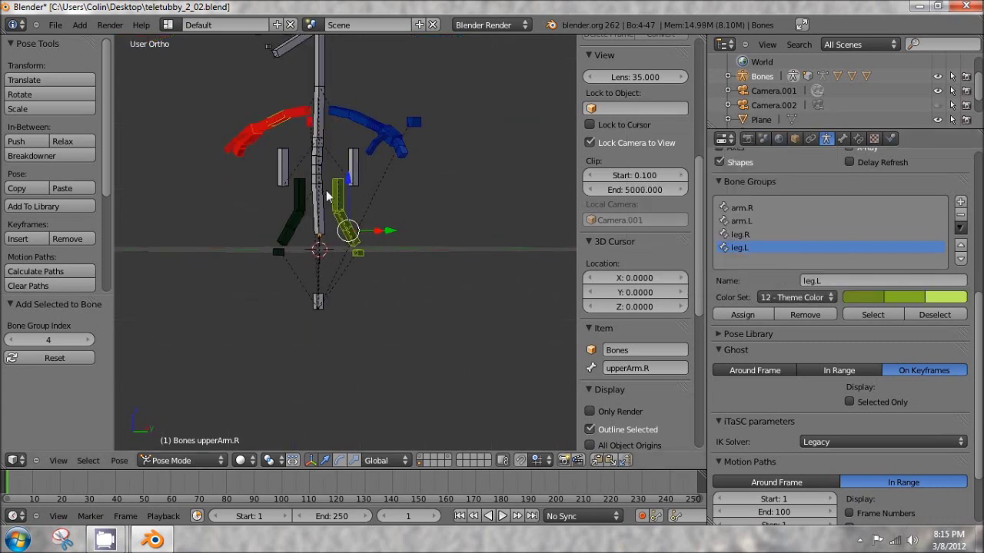
{"action": "middle_click_drag", "start_coordinate": [257, 150], "coordinate": [318, 165]}
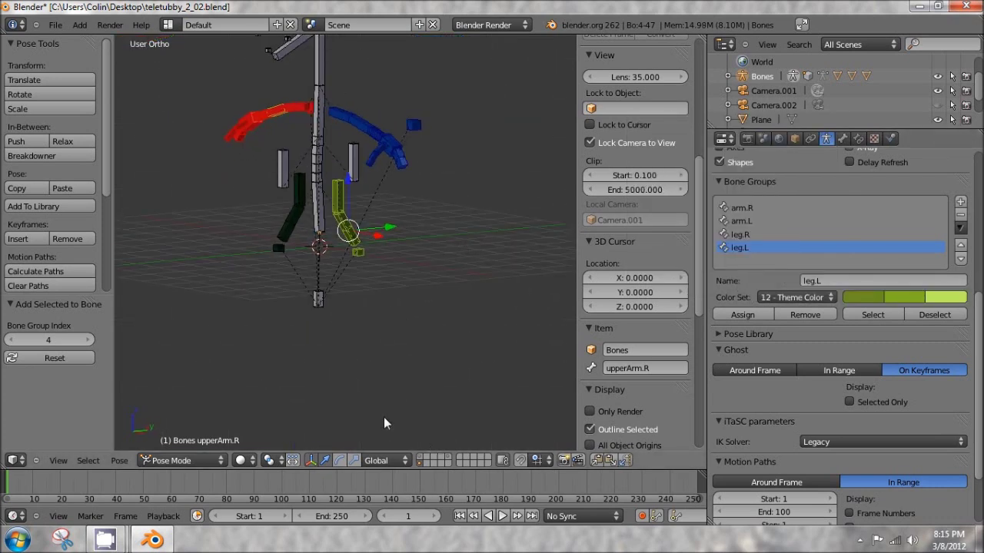
{"action": "middle_click_drag", "start_coordinate": [227, 151], "coordinate": [374, 402]}
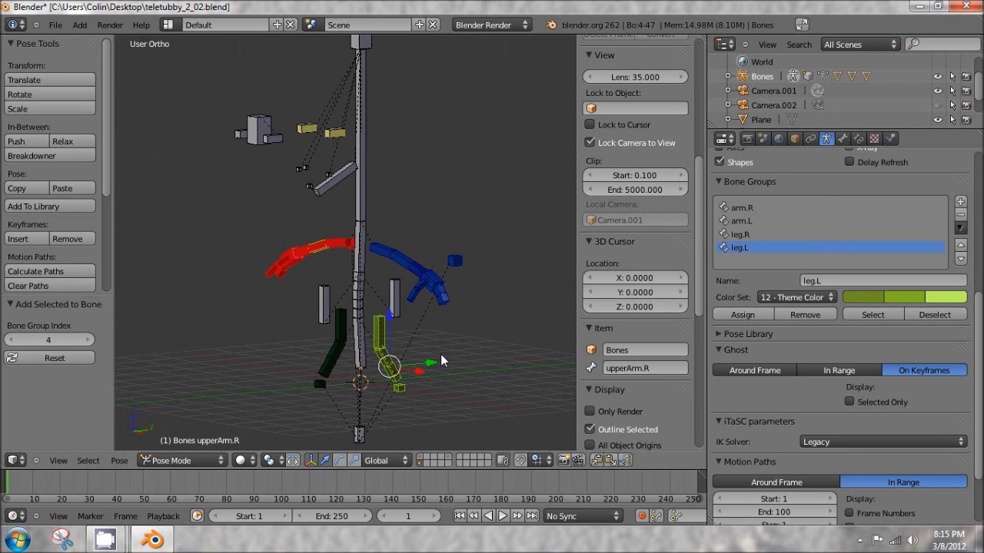
{"action": "left_click", "coordinate": [422, 458]}
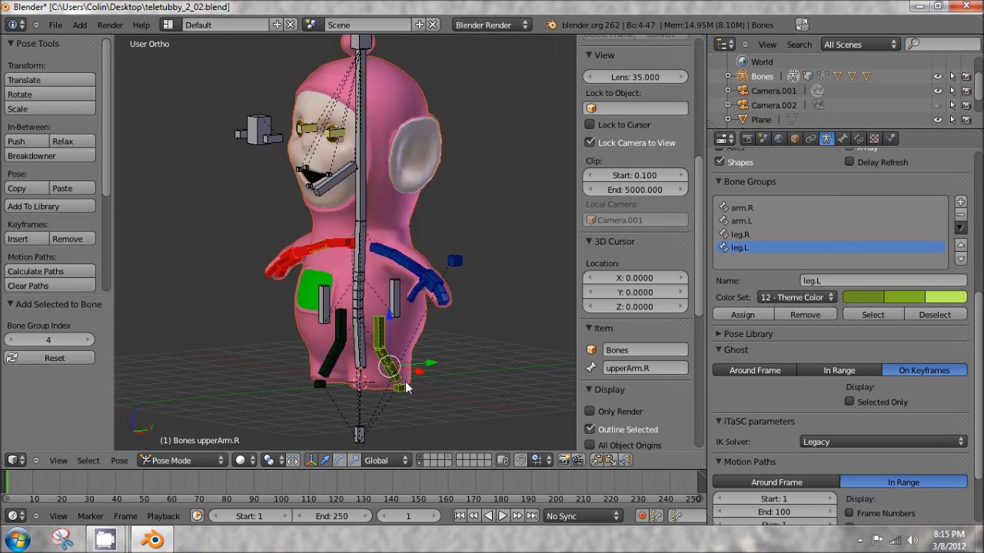
In the right side view, move the handIK.L bone about 1.18 units backward along Y
{"action": "key", "text": "KP_3"}
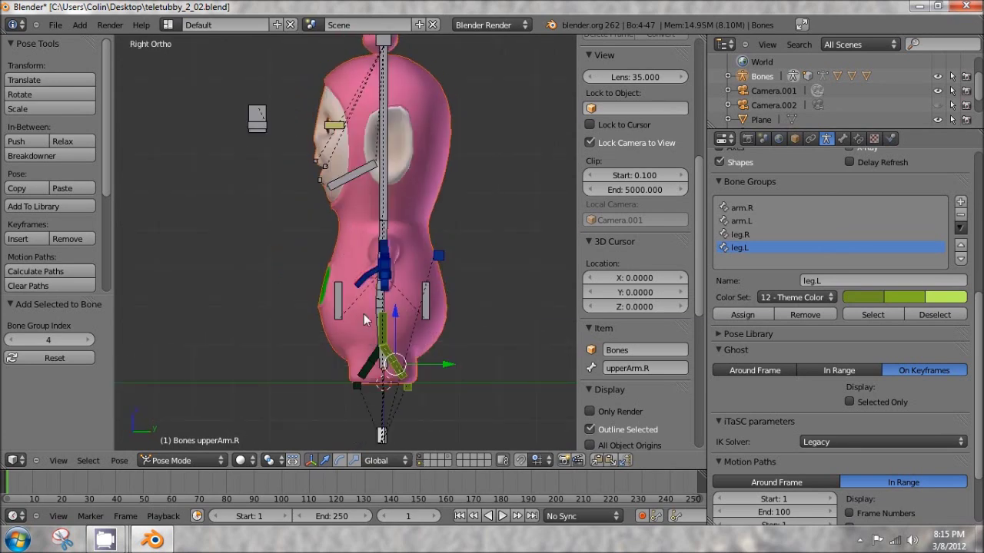
{"action": "right_click", "coordinate": [385, 267]}
{"action": "key", "text": "g"}
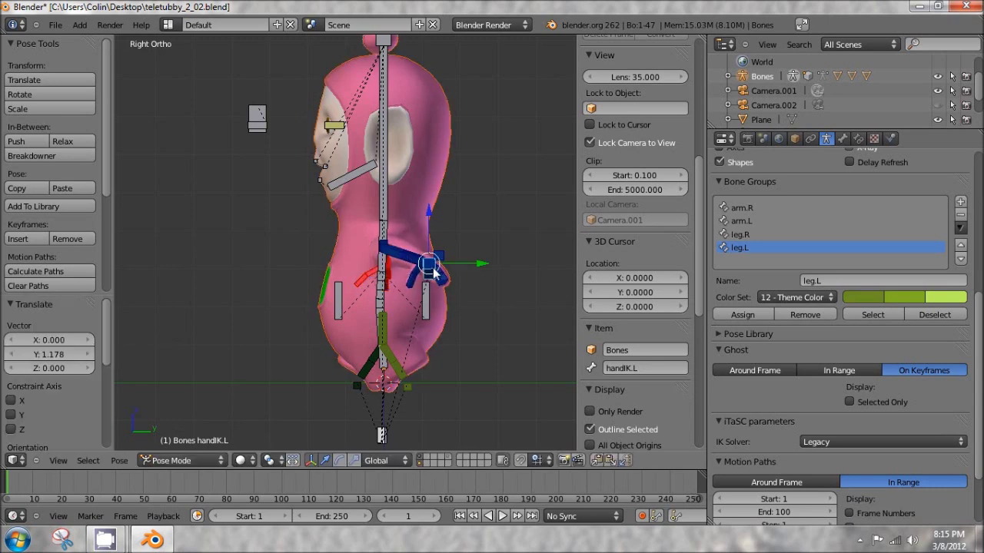
Move the handIK.R bone forward about 1.25 units along negative Y and raise it about 0.17 units along Z
{"action": "right_click", "coordinate": [389, 268]}
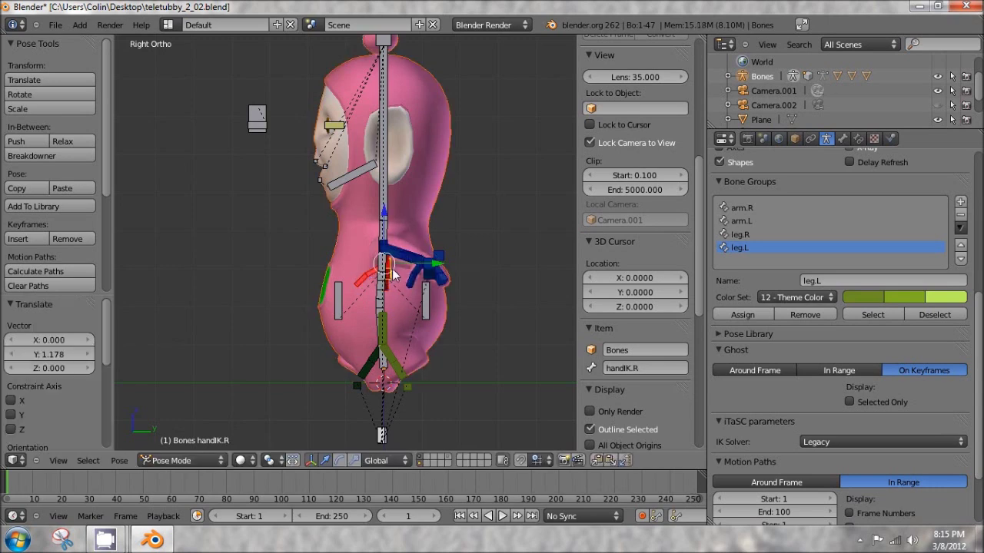
{"action": "key", "text": "g"}
{"action": "left_click", "coordinate": [332, 261]}
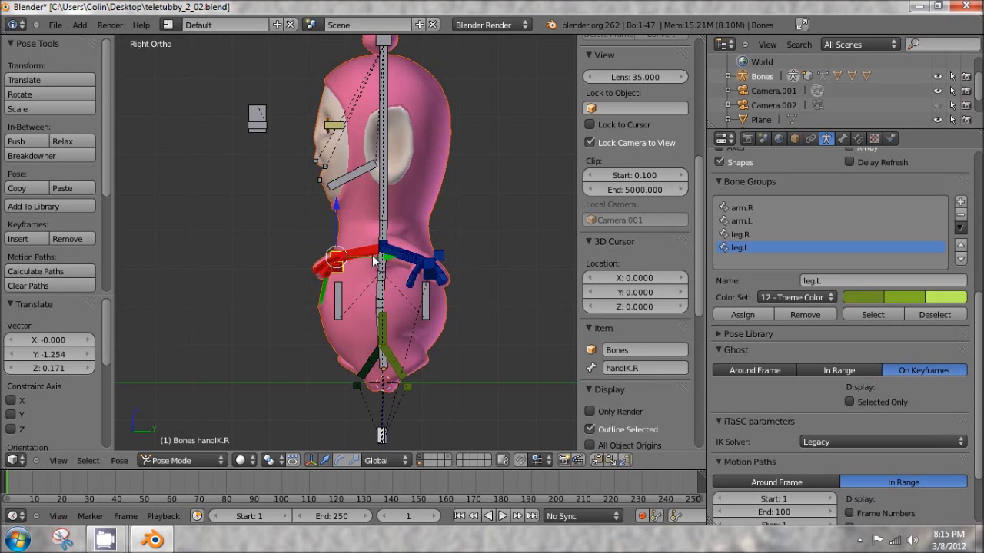